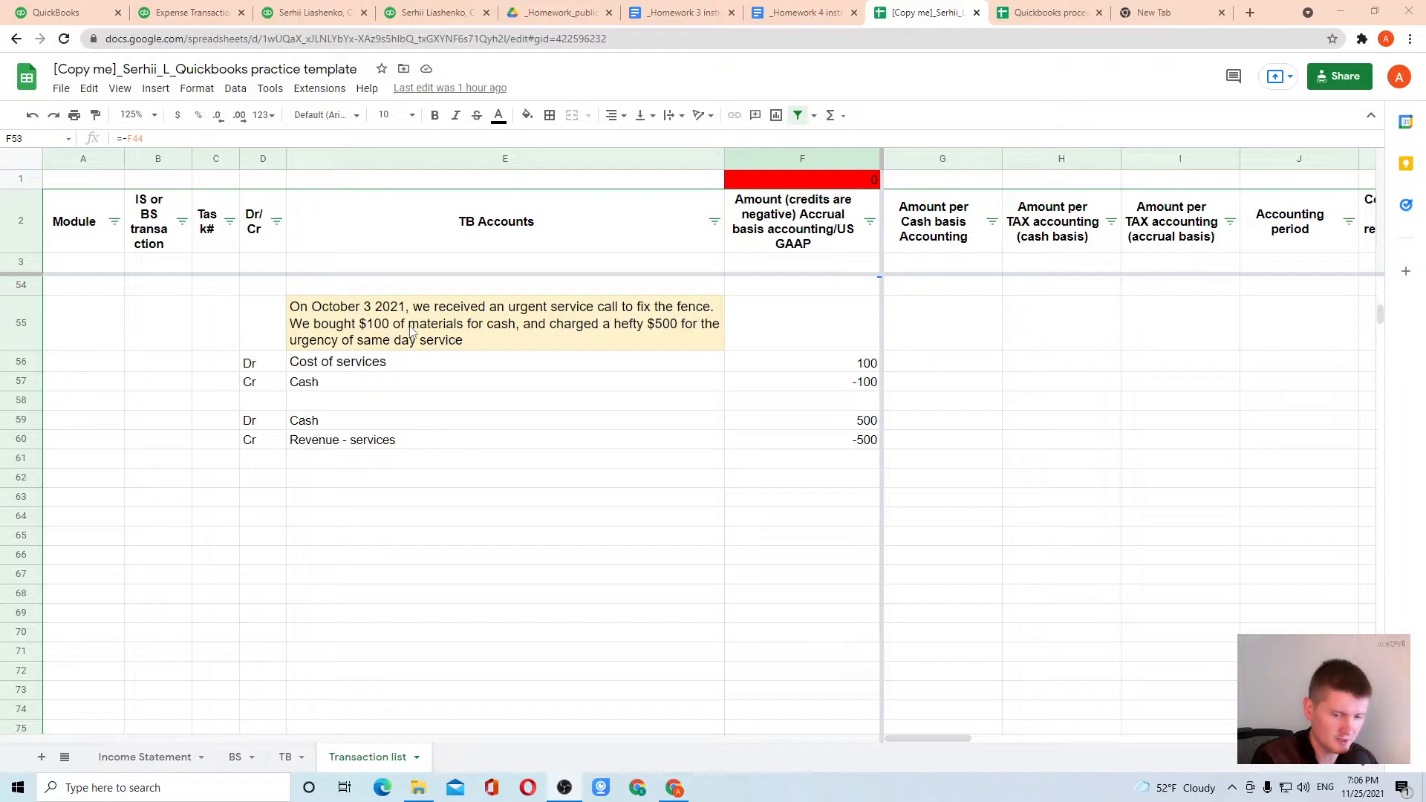
Review the debit and credit entries for the October 3 fence service call in the Transaction list sheet
drag(253, 420, 838, 449)
click(838, 449)
drag(257, 363, 817, 385)
click(817, 384)
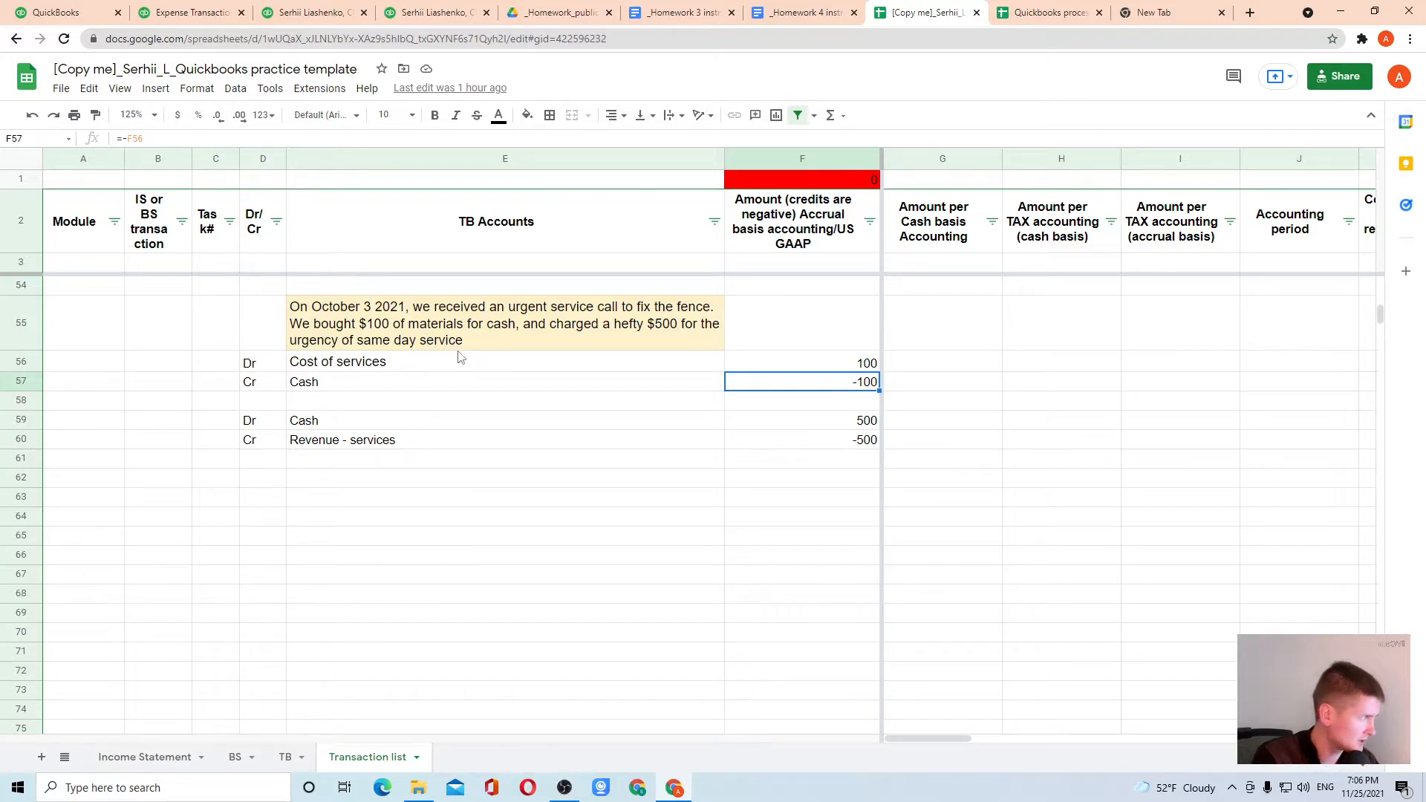
drag(249, 441, 810, 424)
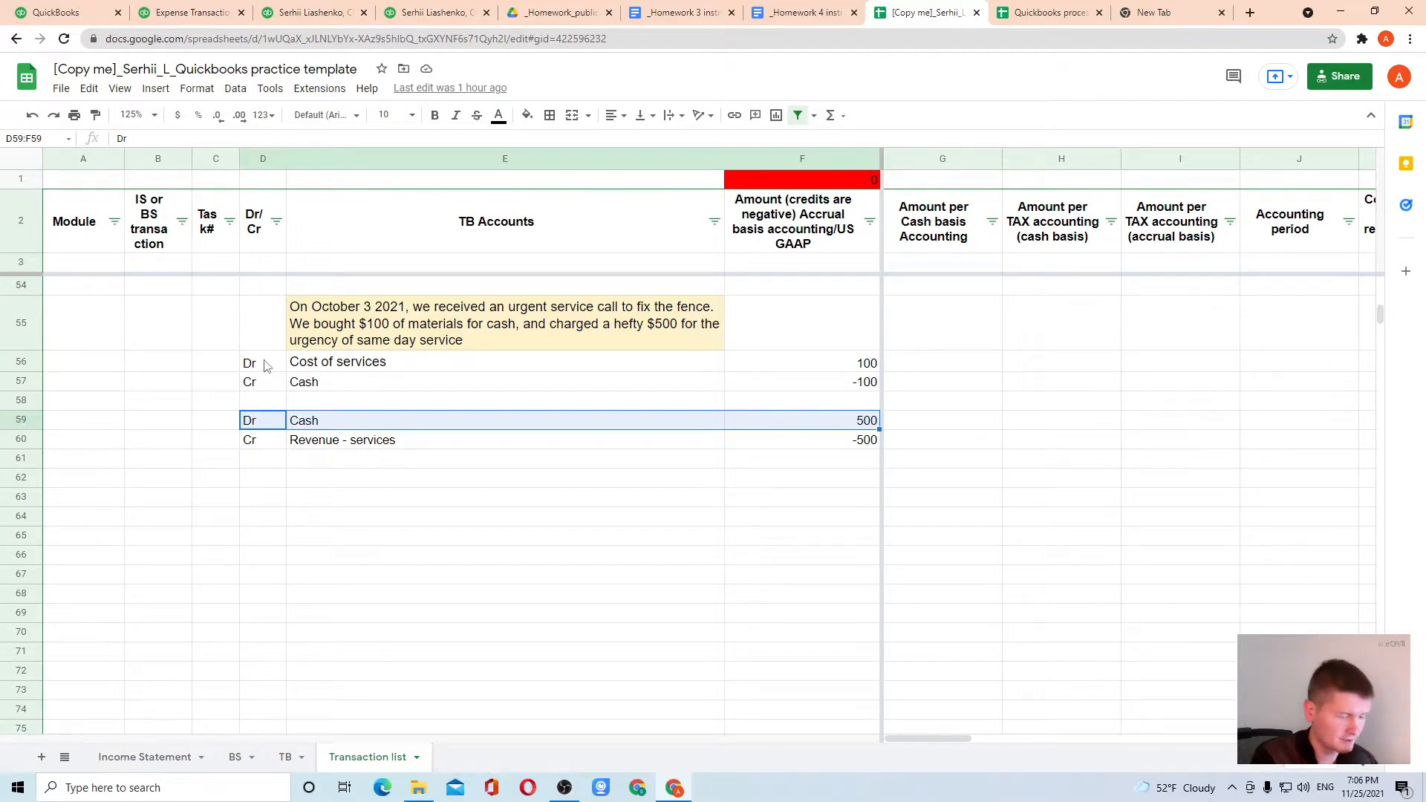
drag(256, 383, 653, 382)
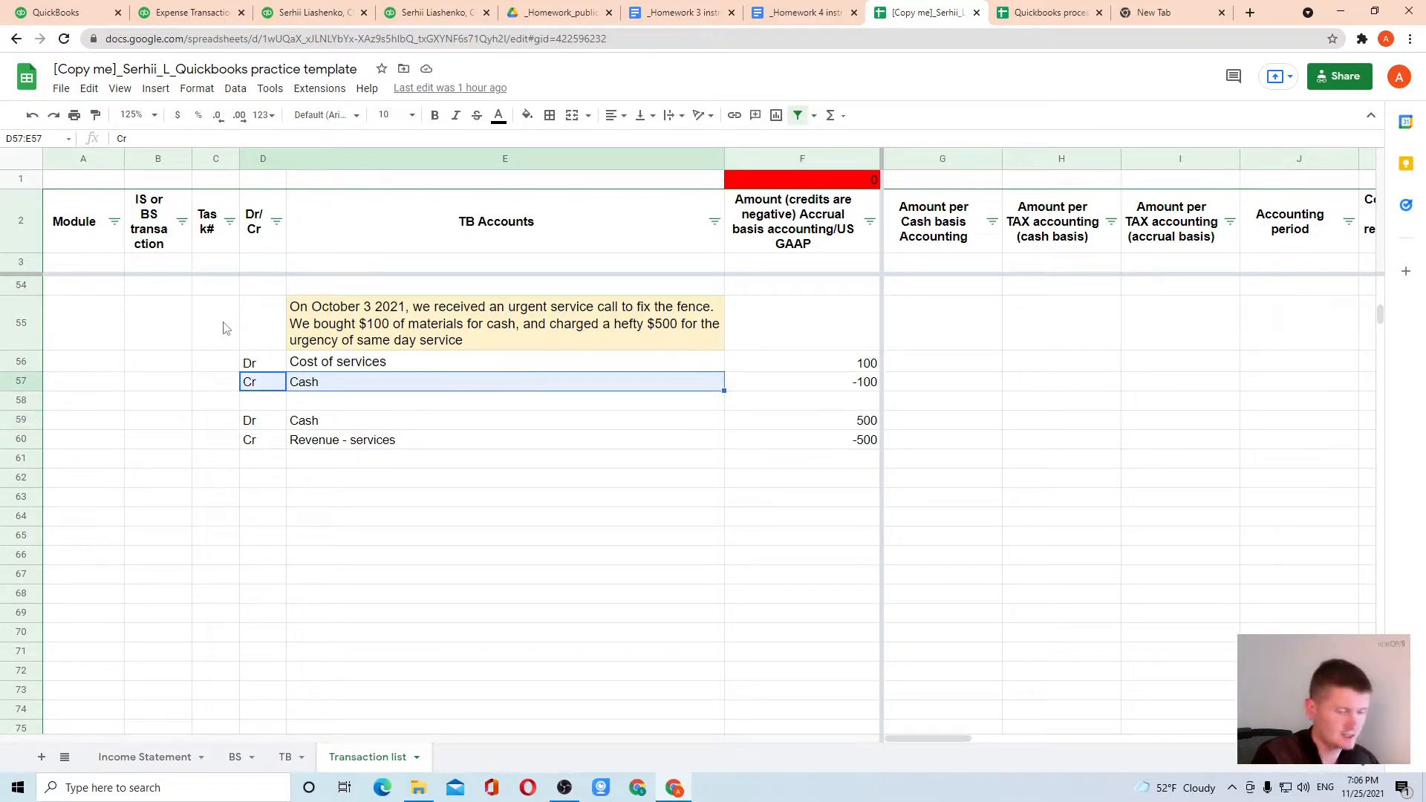
Switch to QuickBooks and start a sales receipt for customer Cust2, filling in the customer's email address
click(72, 12)
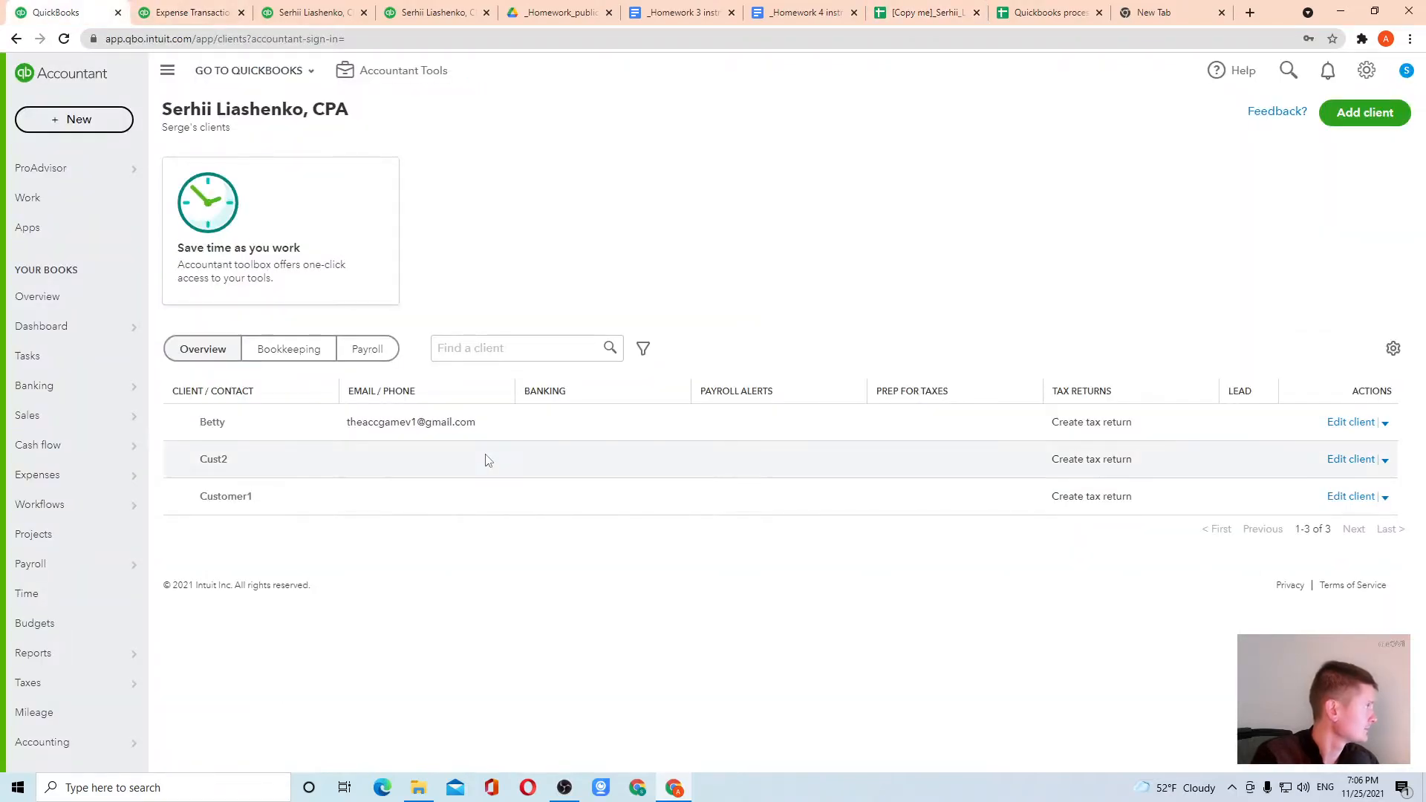
click(69, 123)
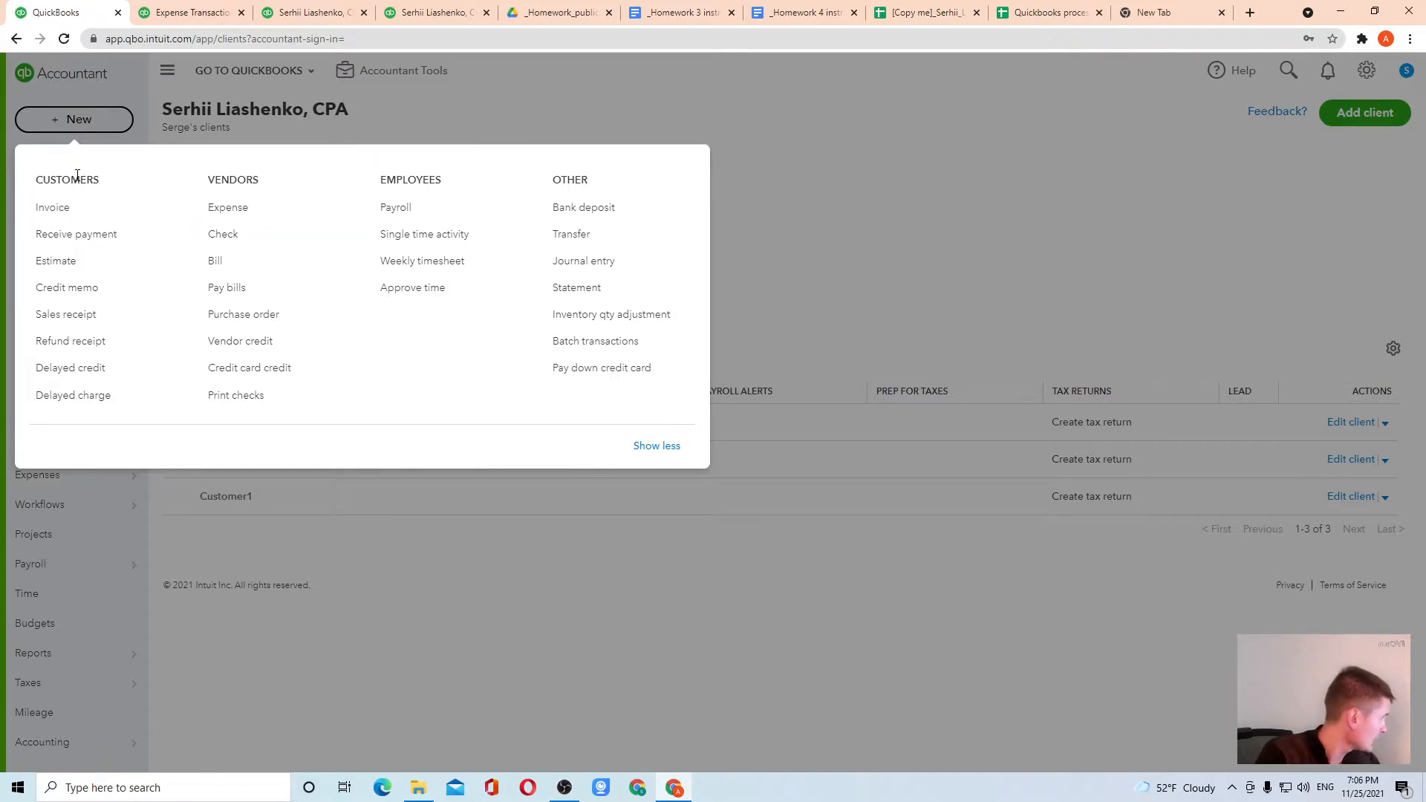
click(60, 321)
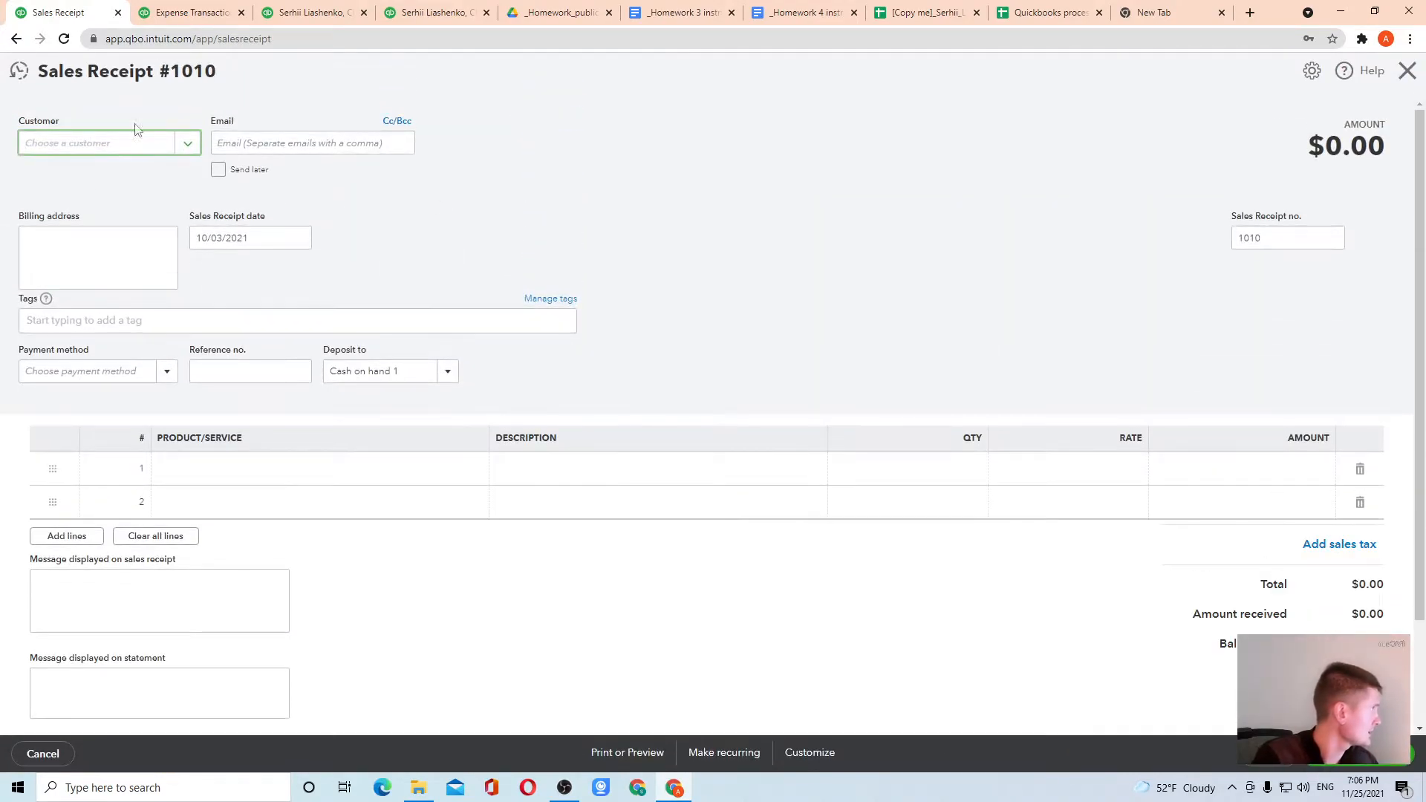
click(185, 146)
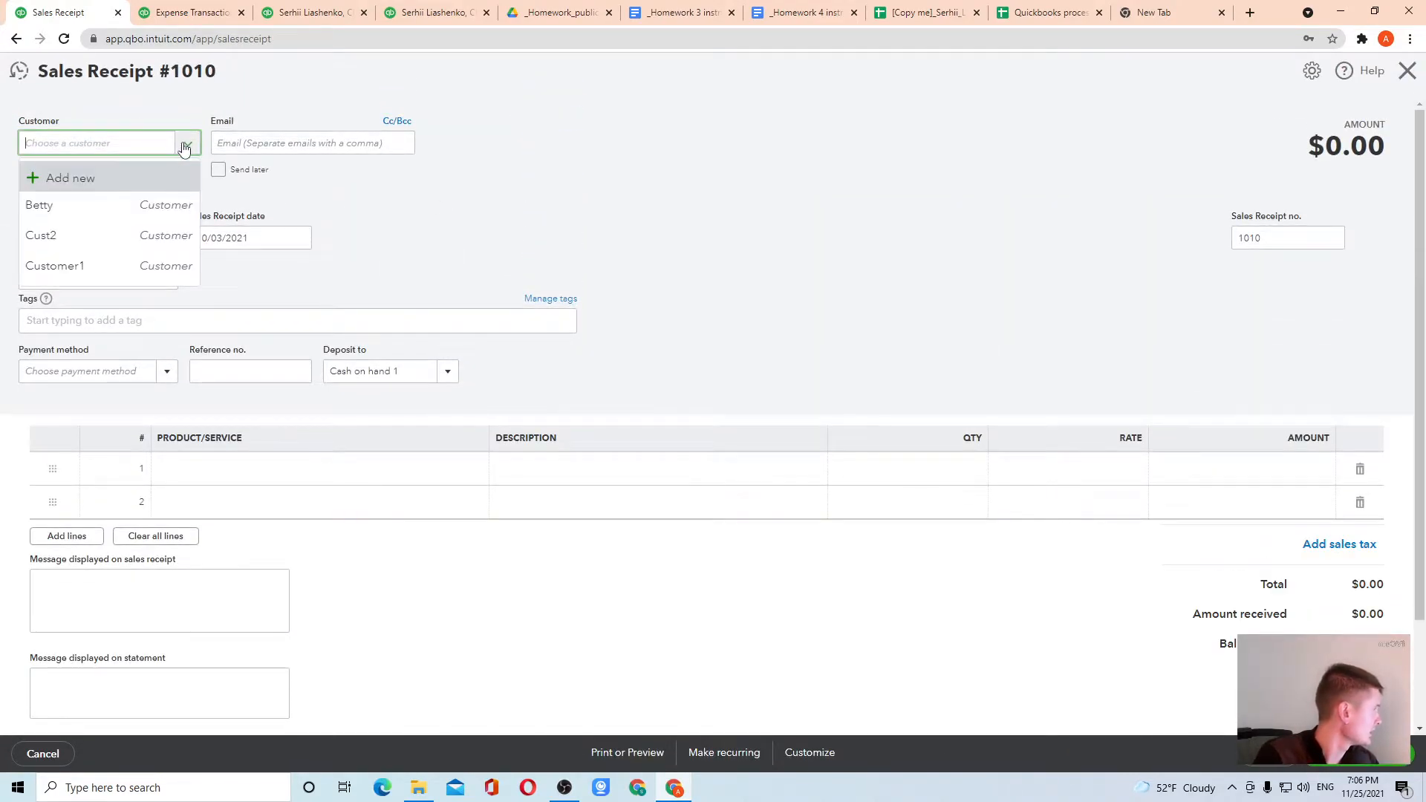
click(99, 235)
click(246, 145)
key(ctrl+v)
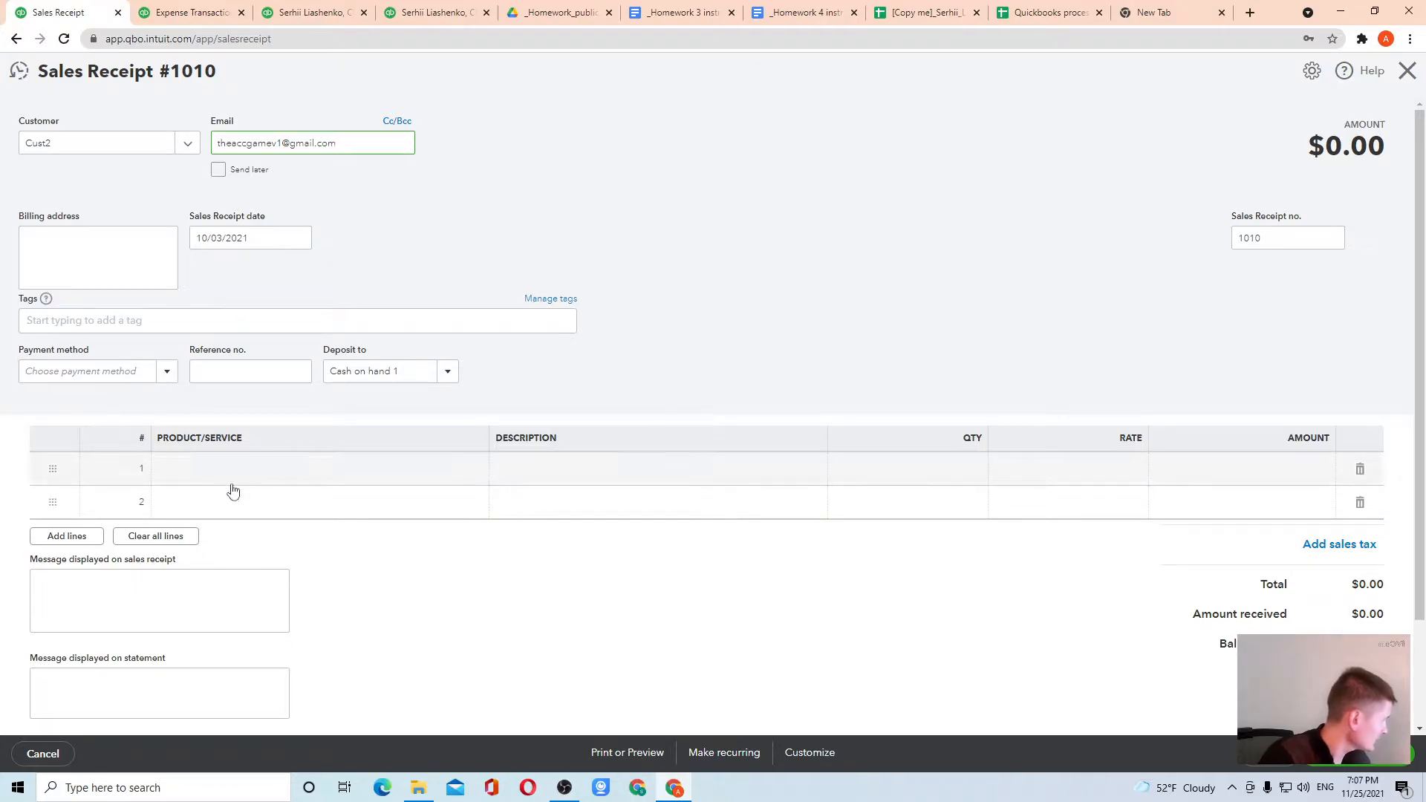
Add a Service1 line with an amount of 500 to the sales receipt, and save and send it by email
click(305, 470)
click(473, 470)
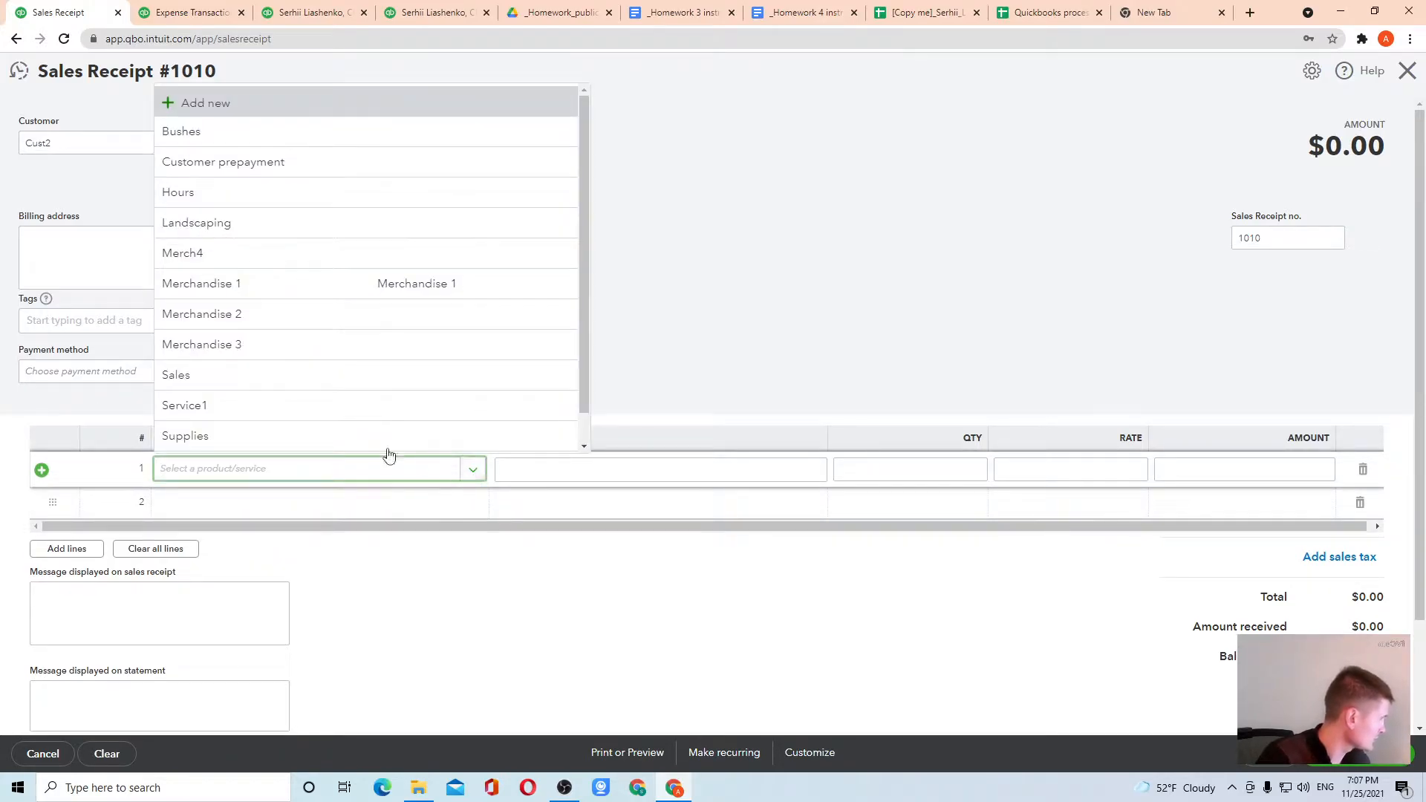
click(239, 405)
click(1282, 469)
text(5000)
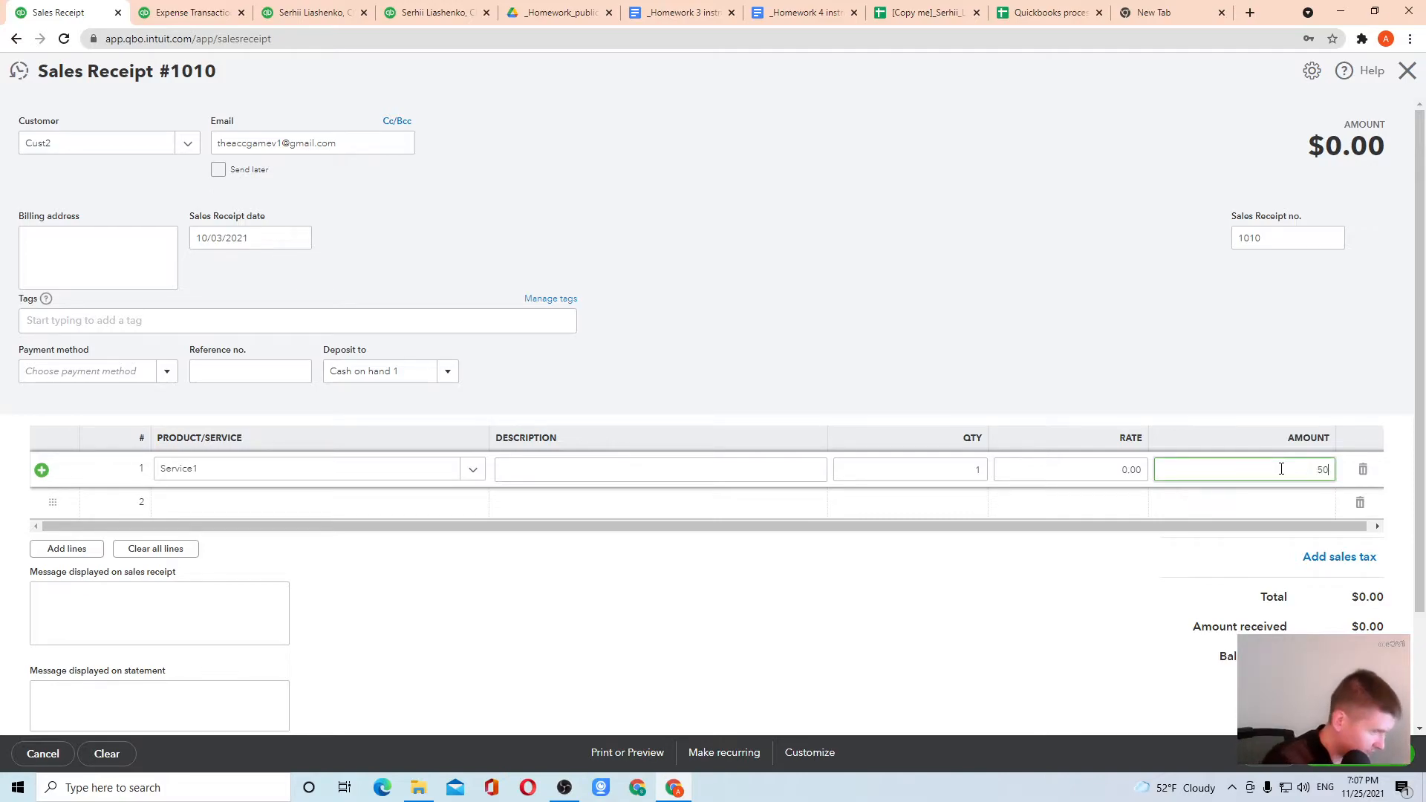
key(BackSpace)
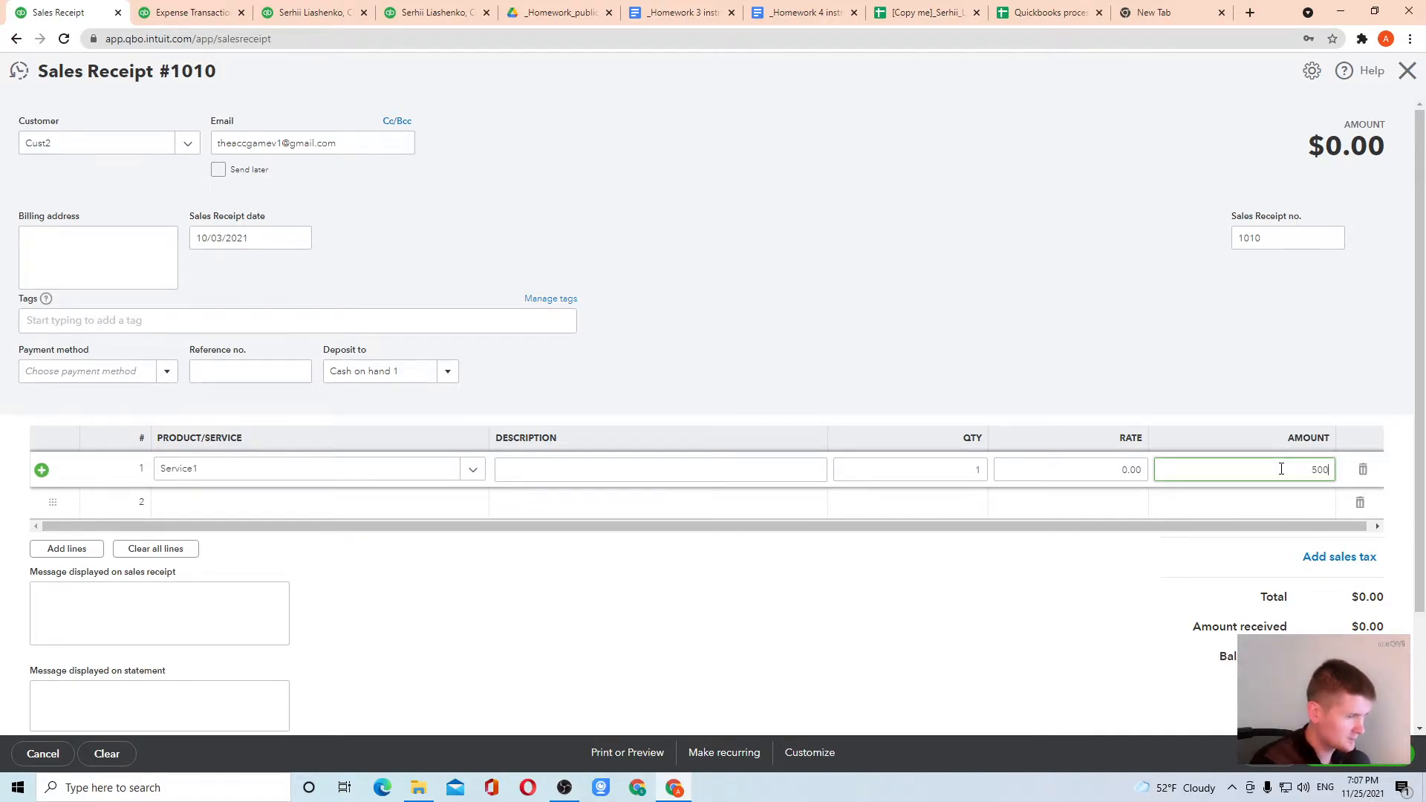
click(1074, 243)
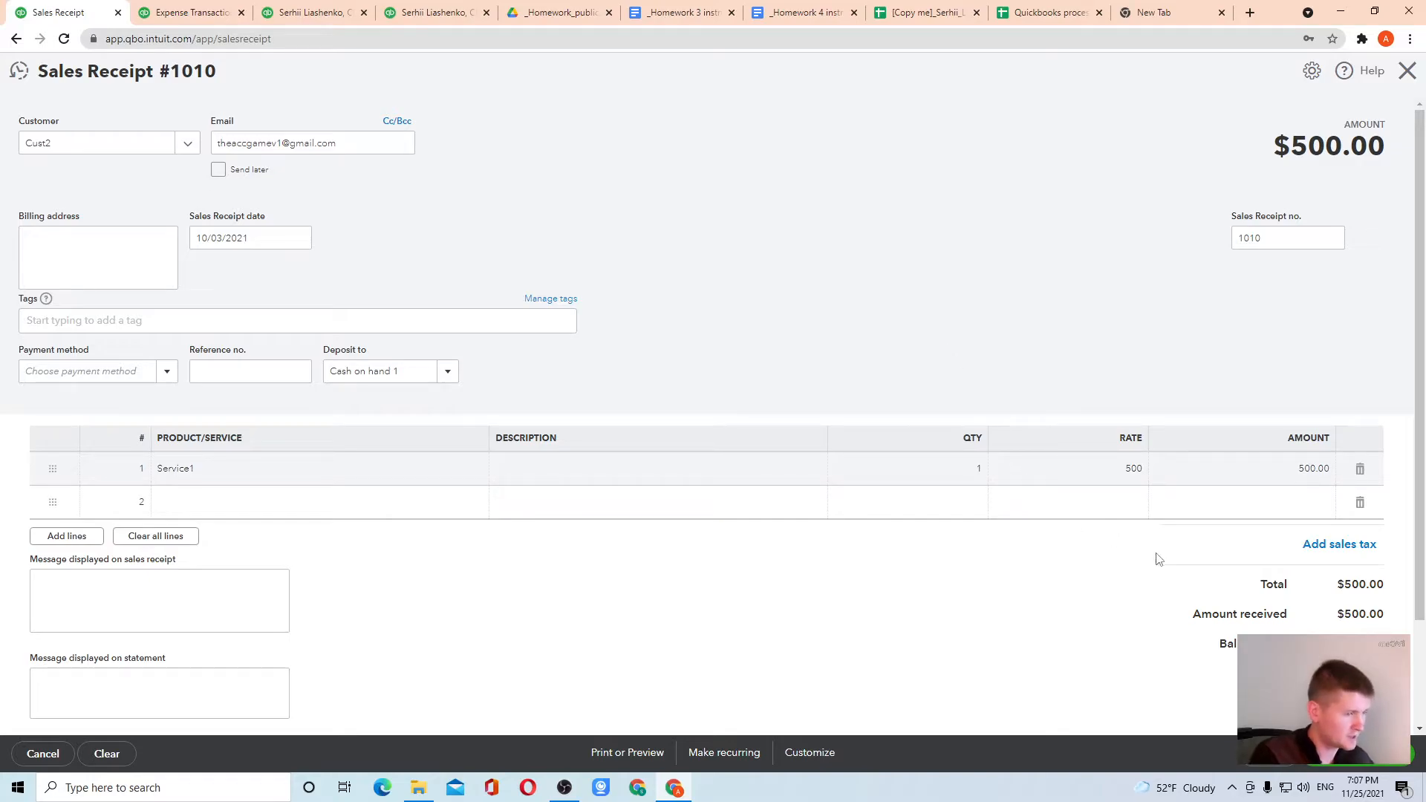
click(1337, 752)
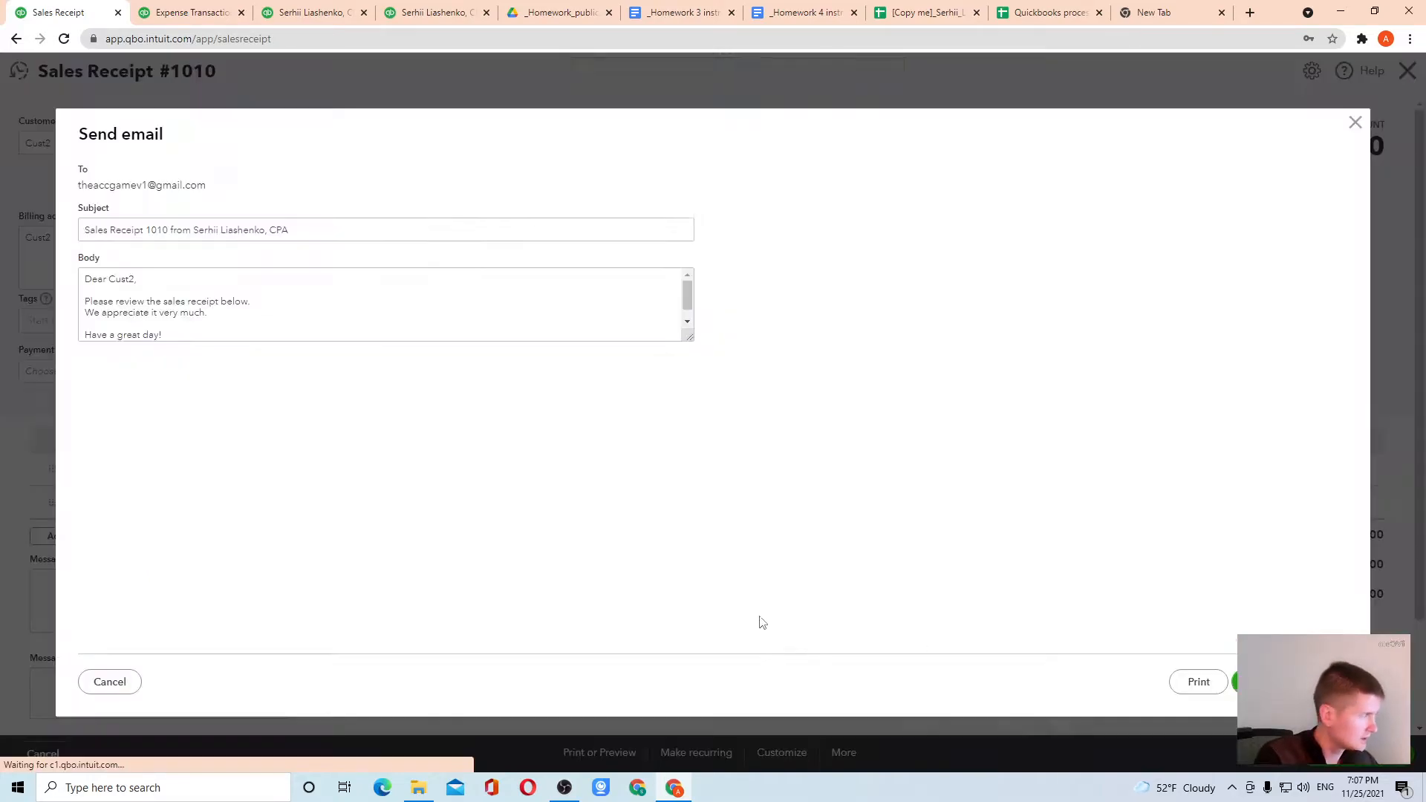
click(1263, 682)
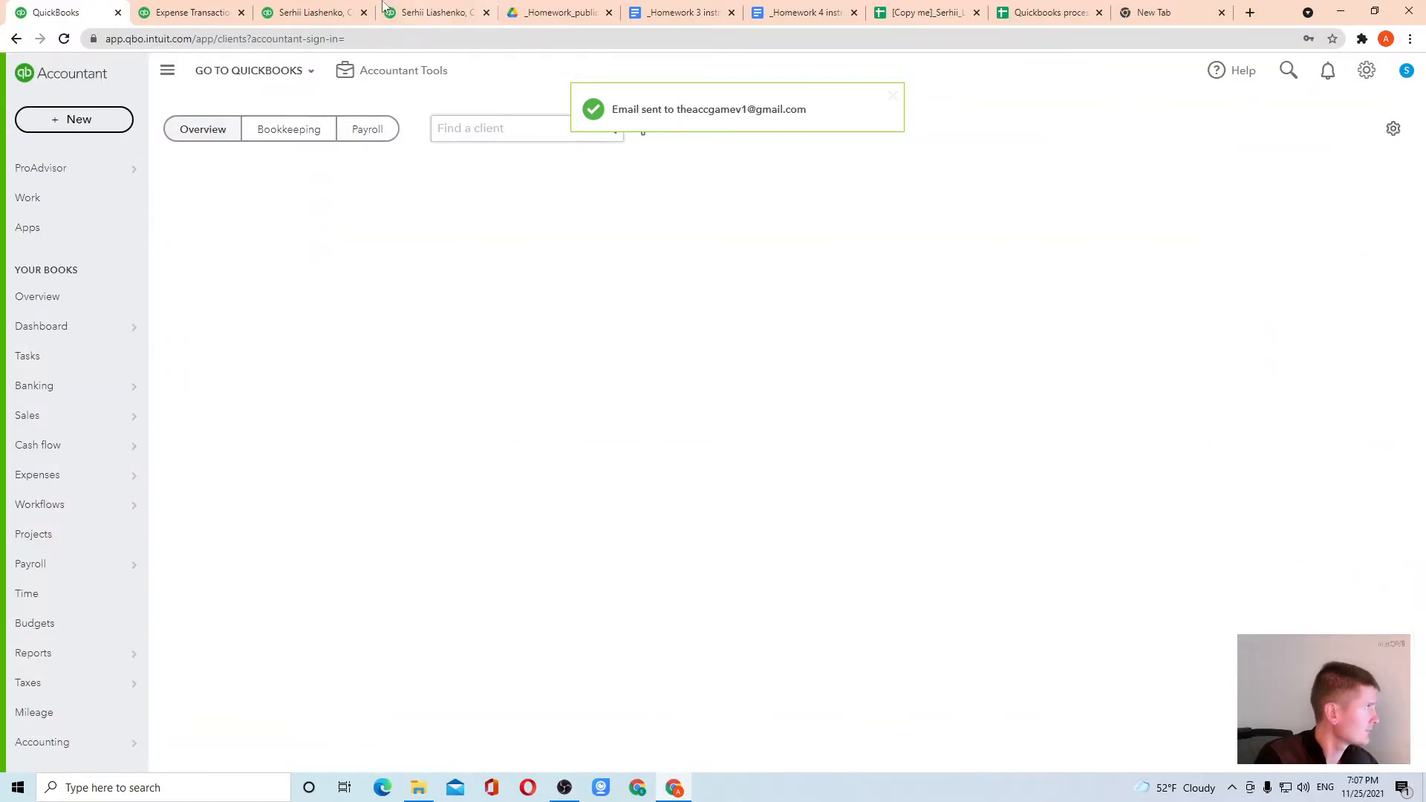
Sign back in to QuickBooks in the two open report pages using the prefilled credentials
click(405, 13)
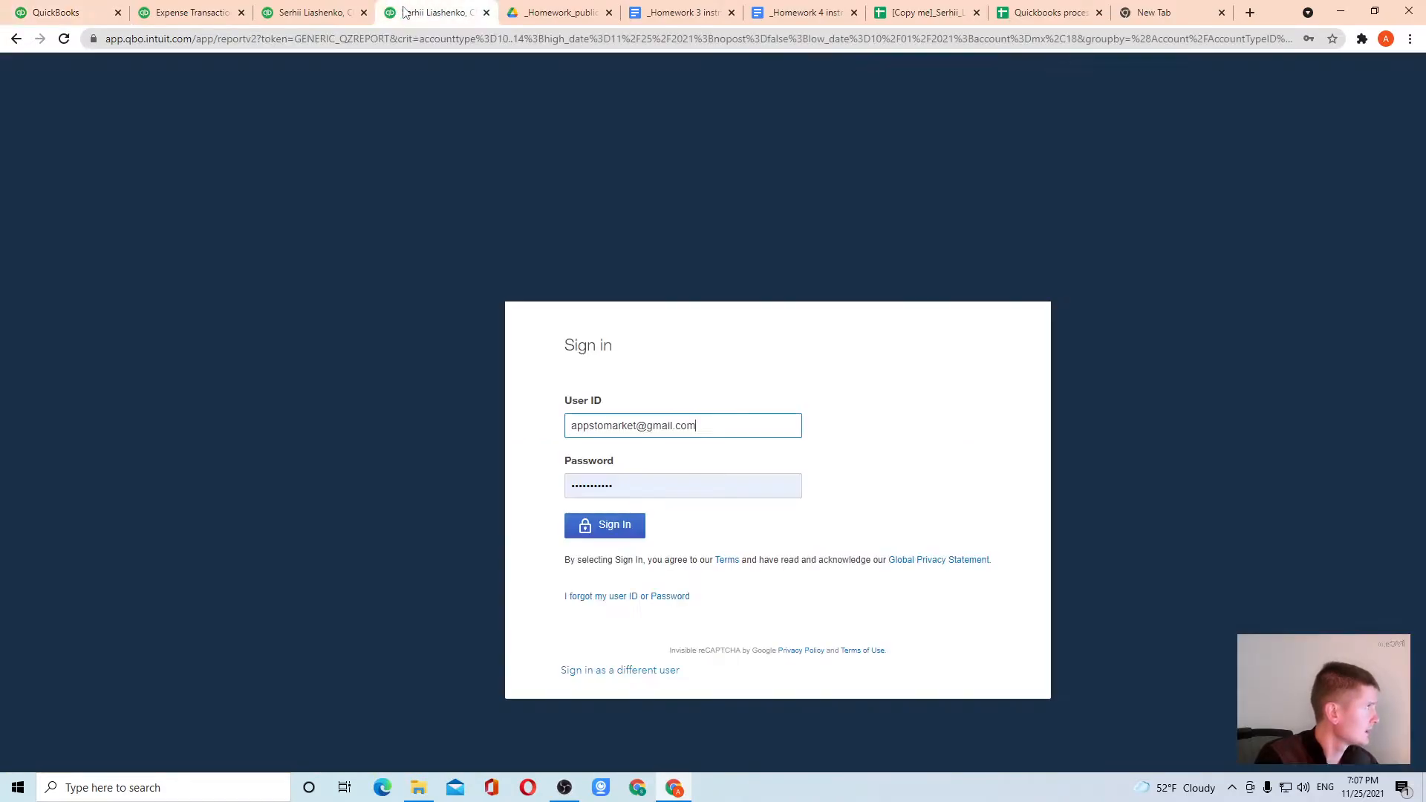
click(620, 532)
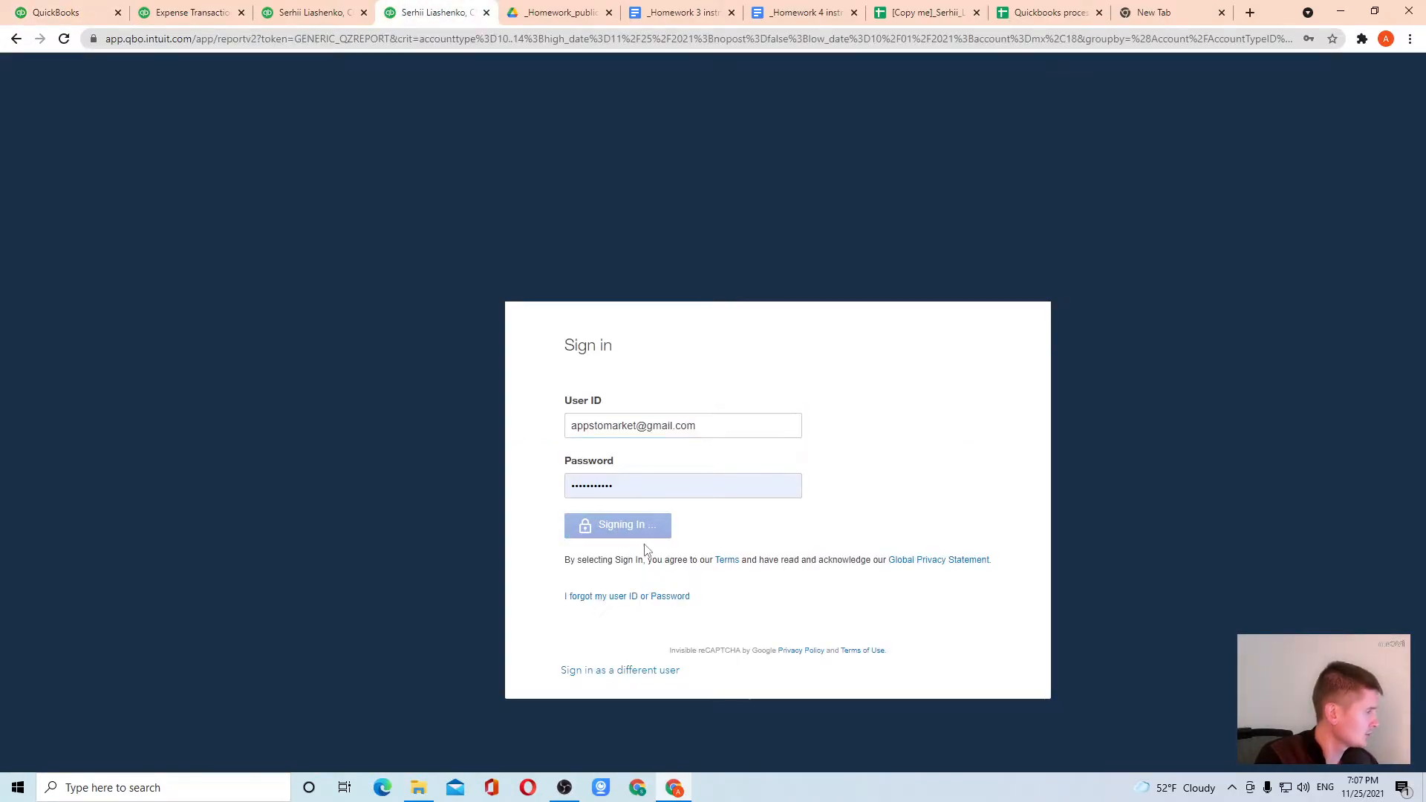
click(328, 6)
click(604, 526)
click(445, 12)
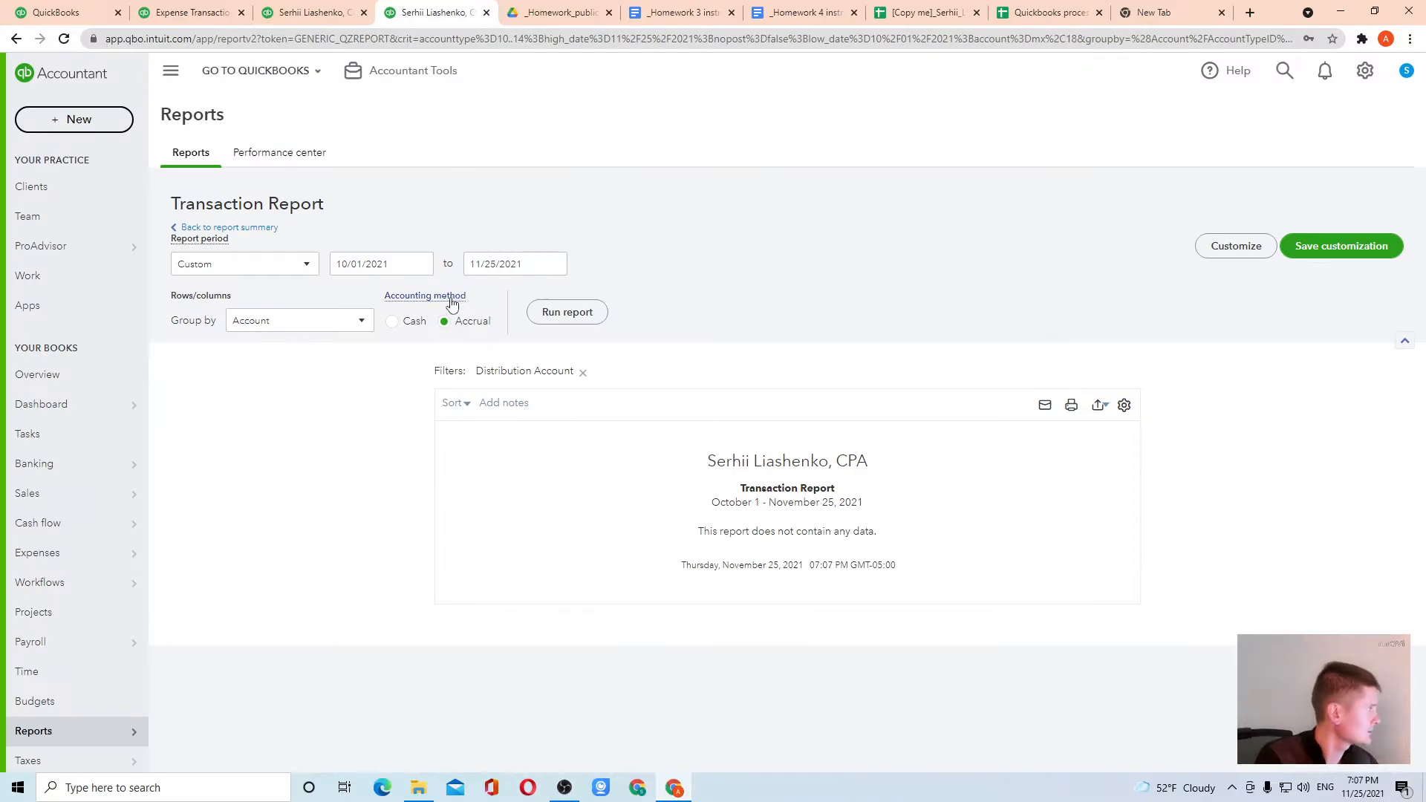
Check the transactions behind Sales in the Profit and Loss report and behind Cash on hand 1 in the Balance Sheet
click(205, 229)
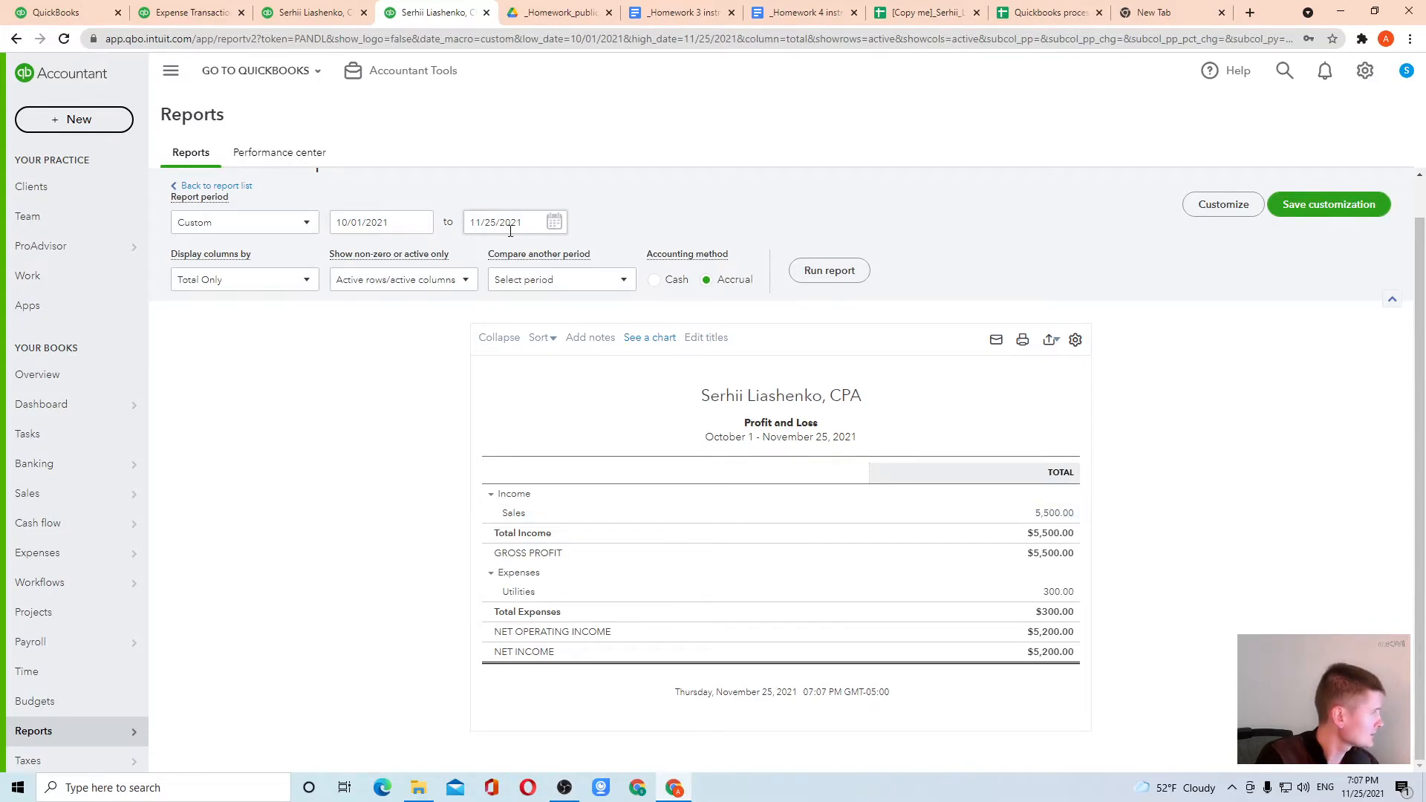
click(1057, 514)
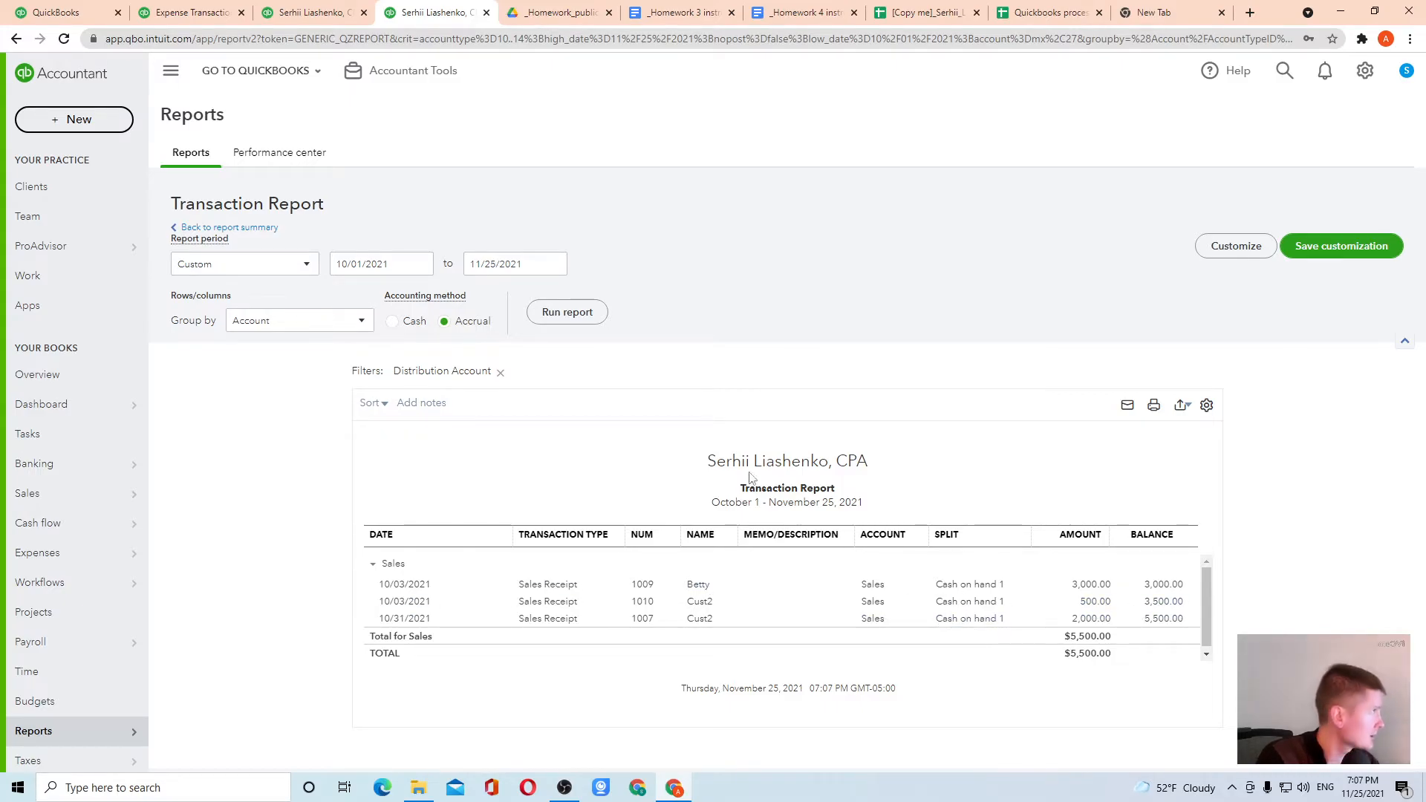
click(318, 12)
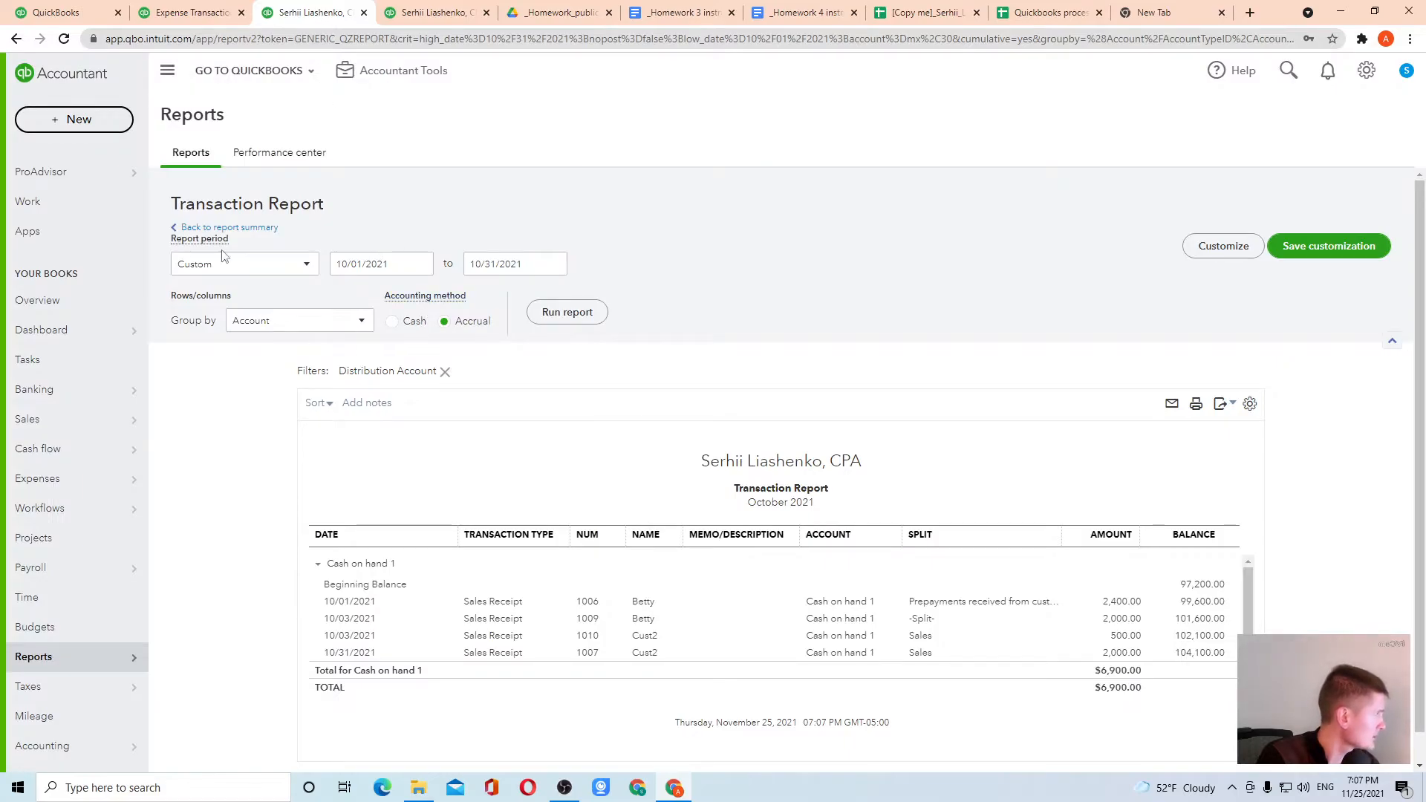
click(208, 227)
scroll(626, 377, down, 2)
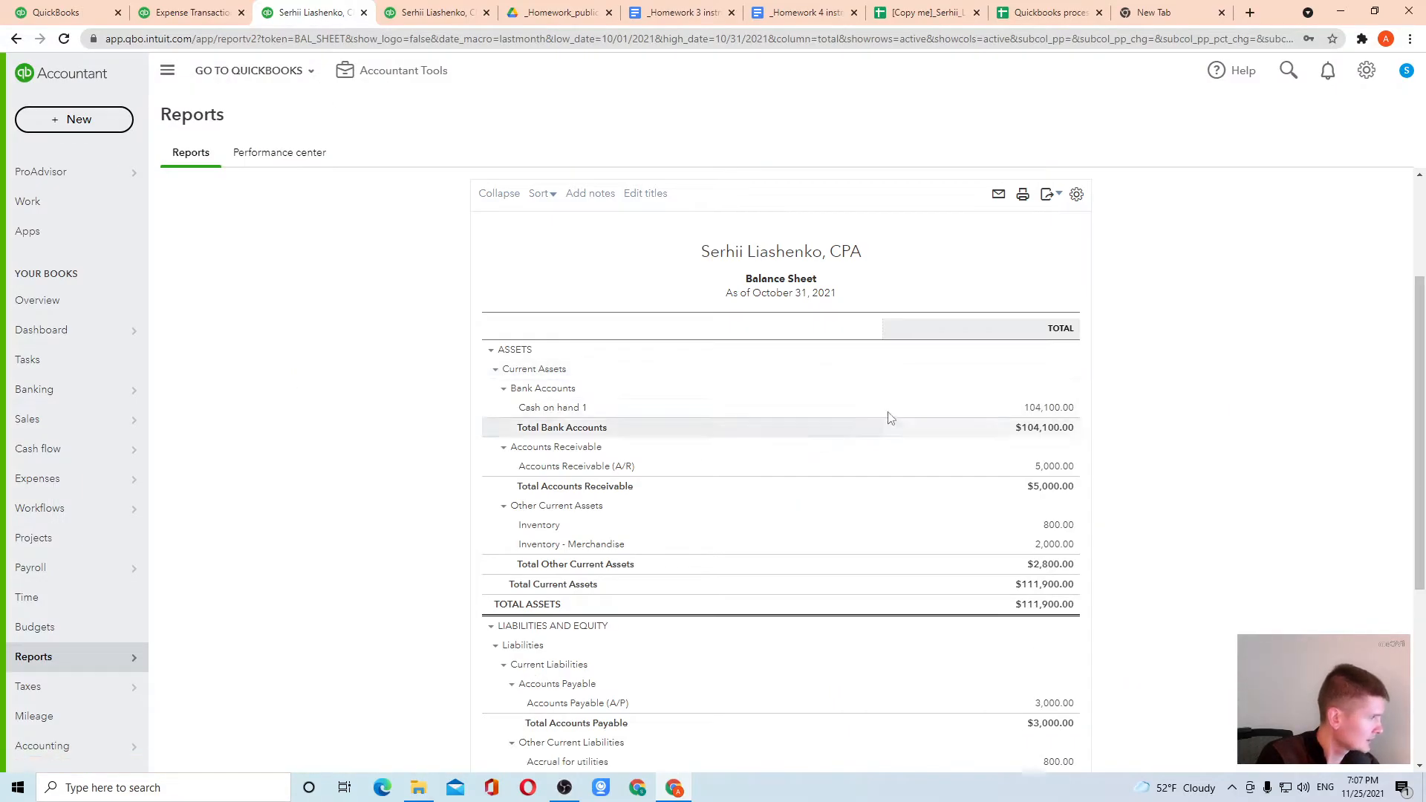
click(1040, 408)
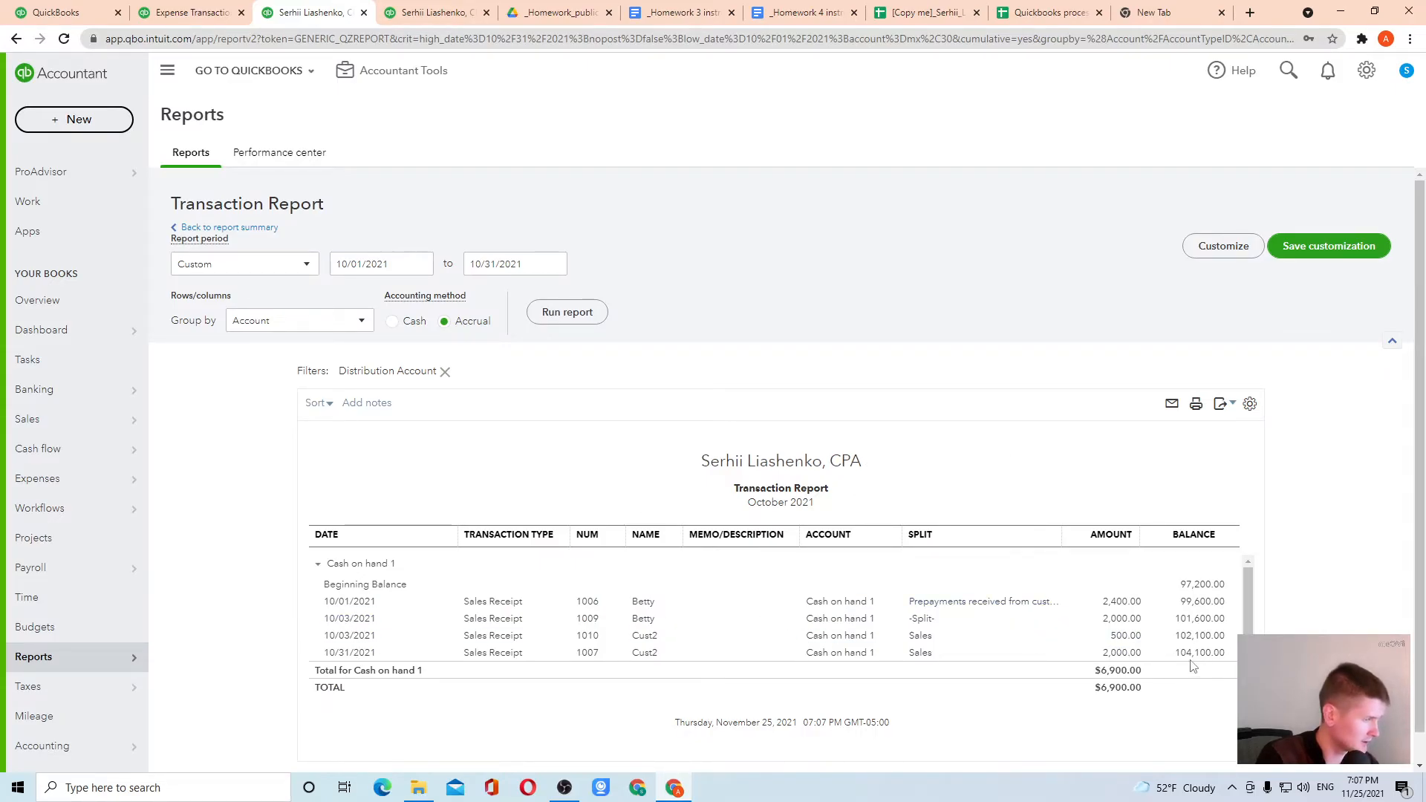
Return to the Transaction list spreadsheet and review the service revenue and cost of services entries for the fence call
click(214, 12)
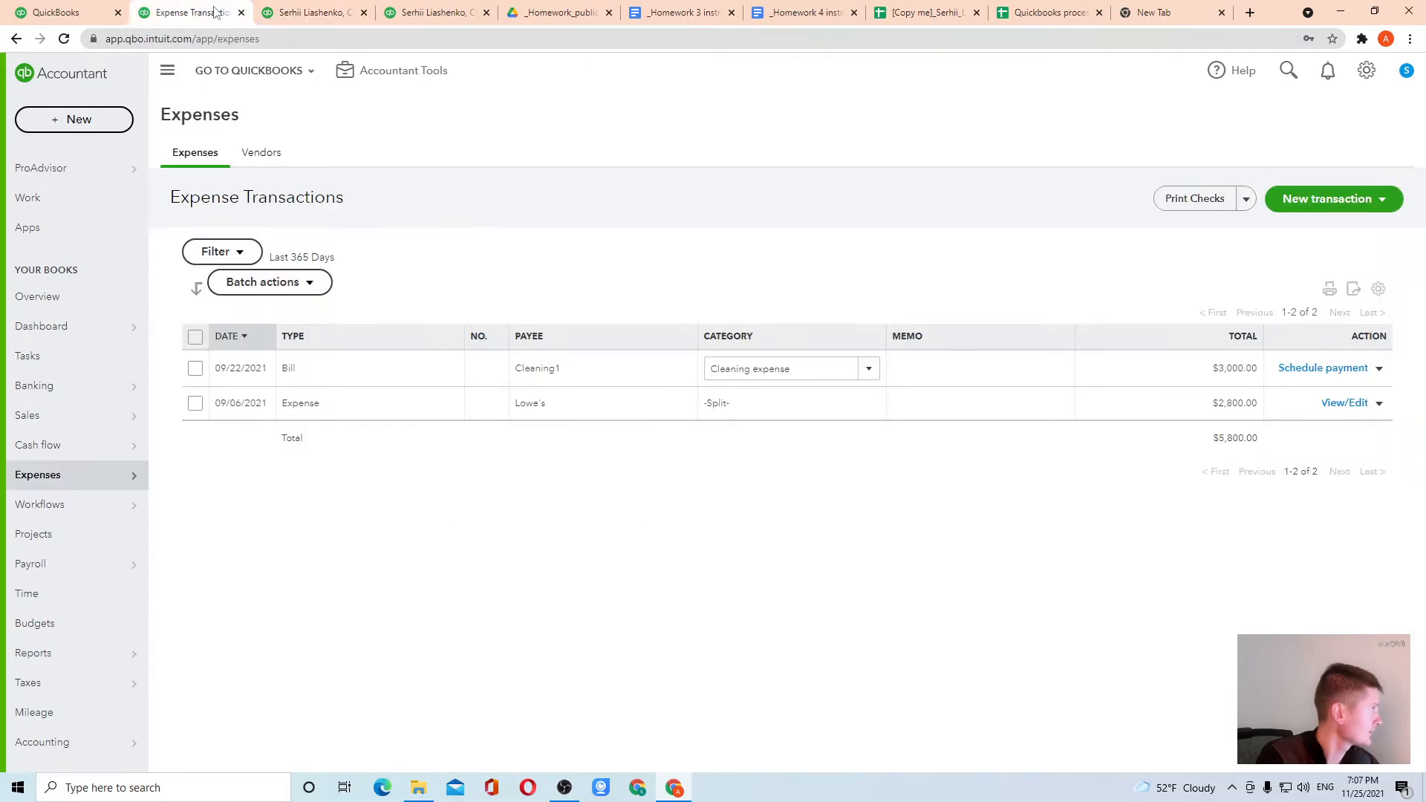
click(71, 12)
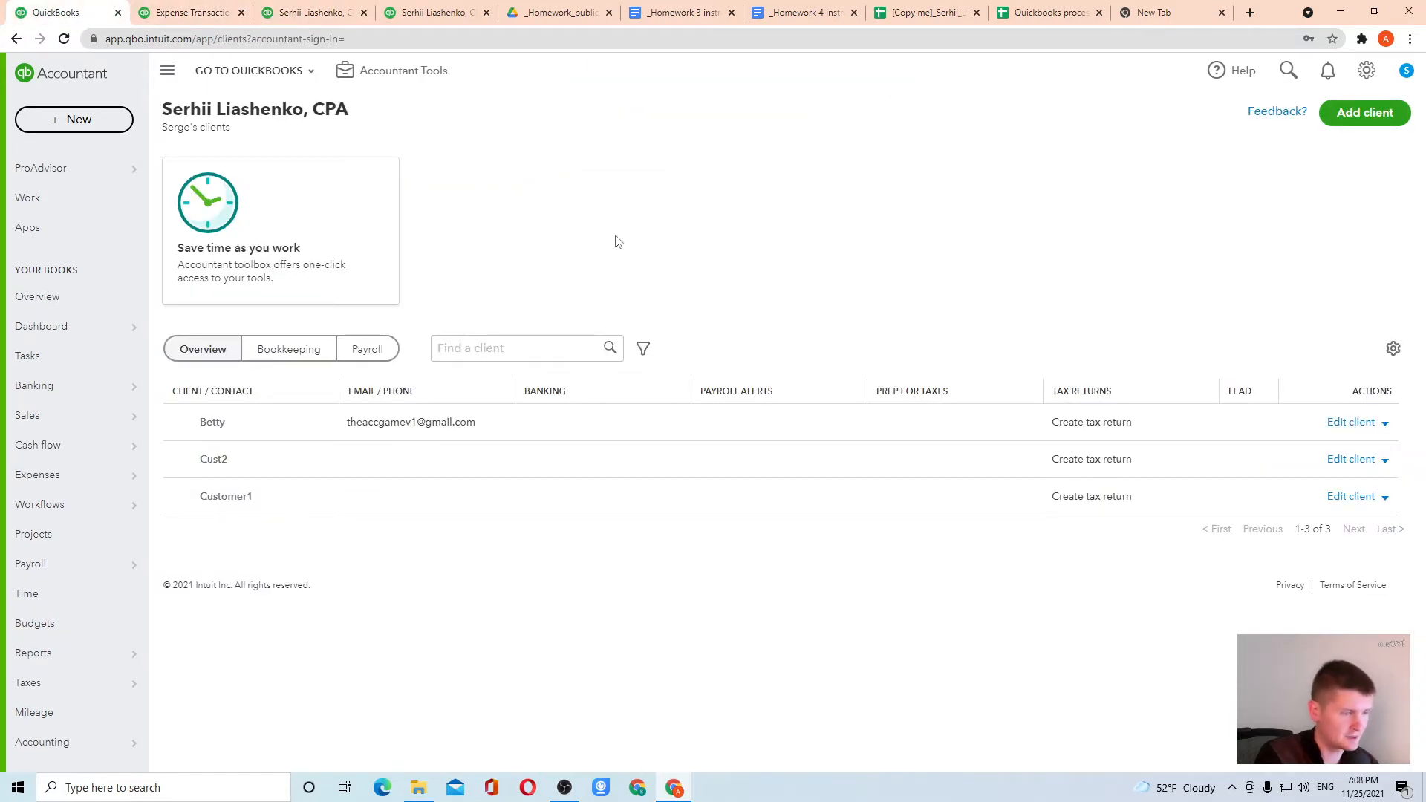
click(1049, 12)
click(929, 9)
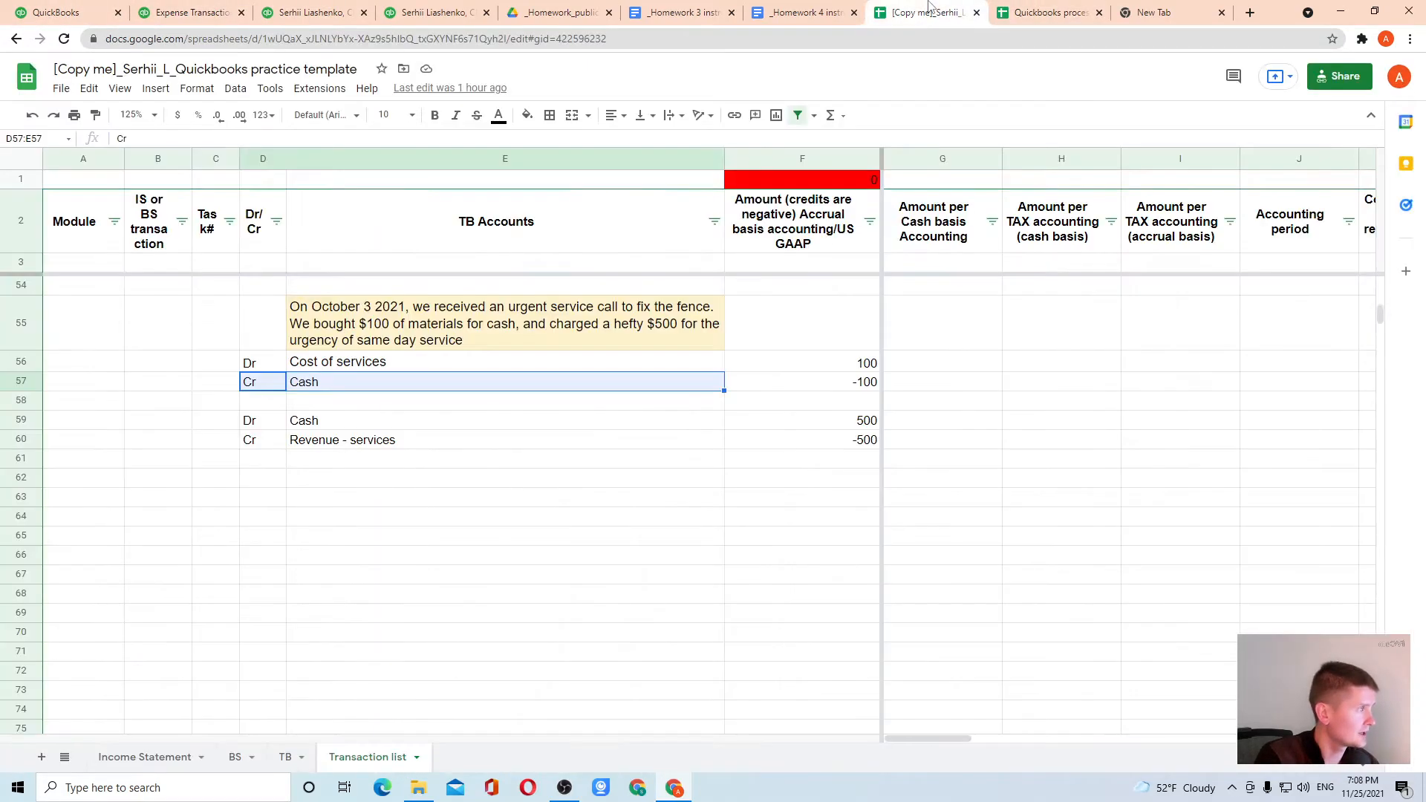
drag(274, 422, 858, 450)
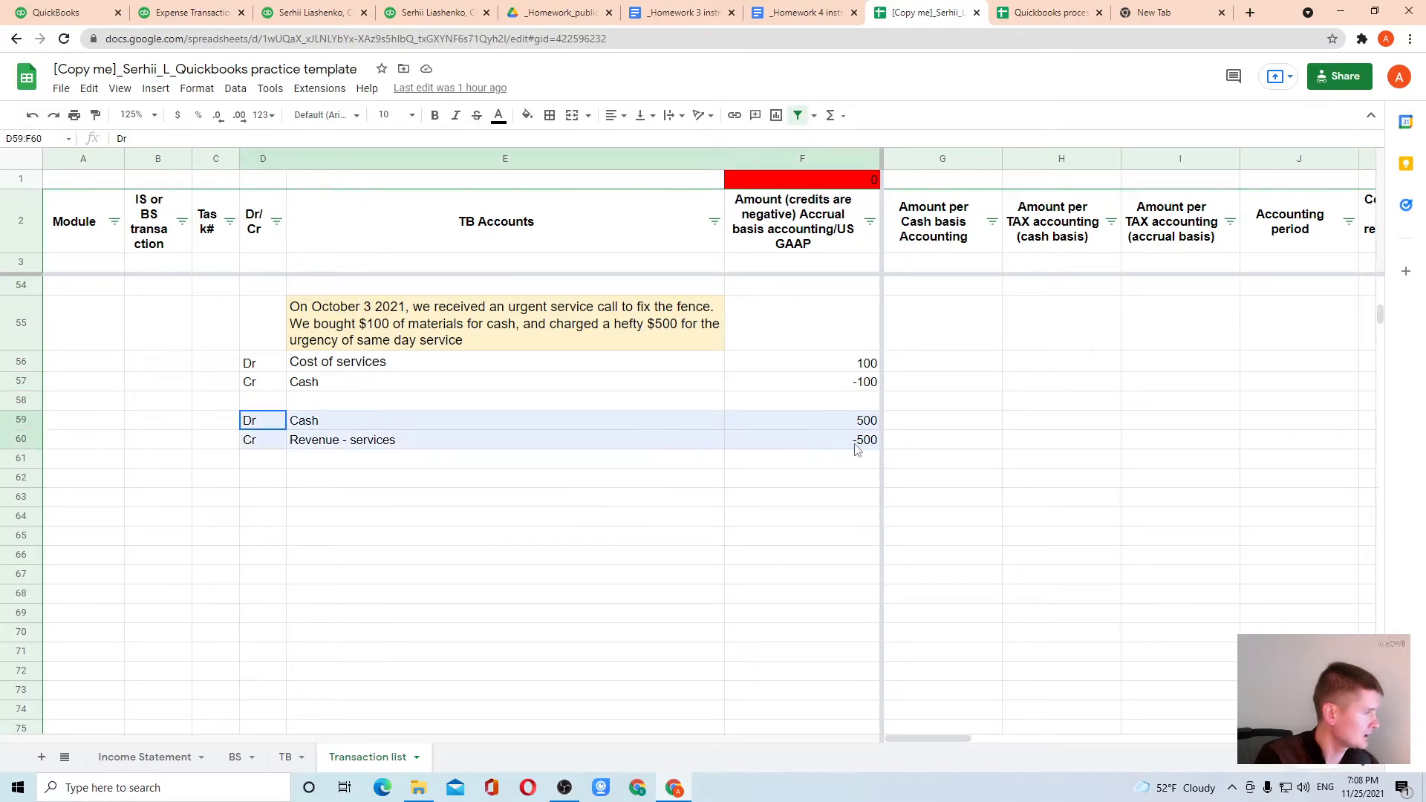
drag(260, 363, 747, 383)
click(803, 387)
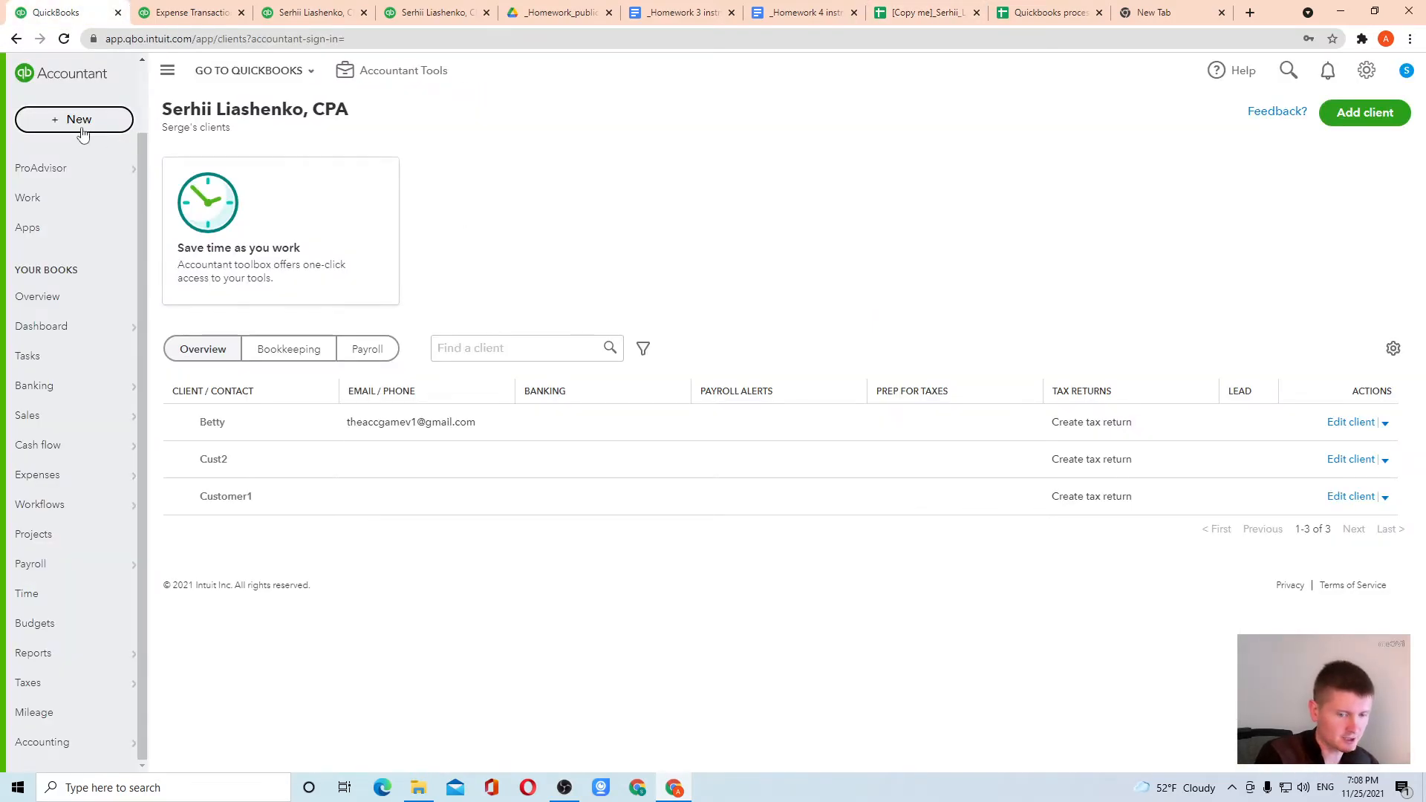
Create a new expense in QuickBooks with Lowe's as the payee
click(82, 128)
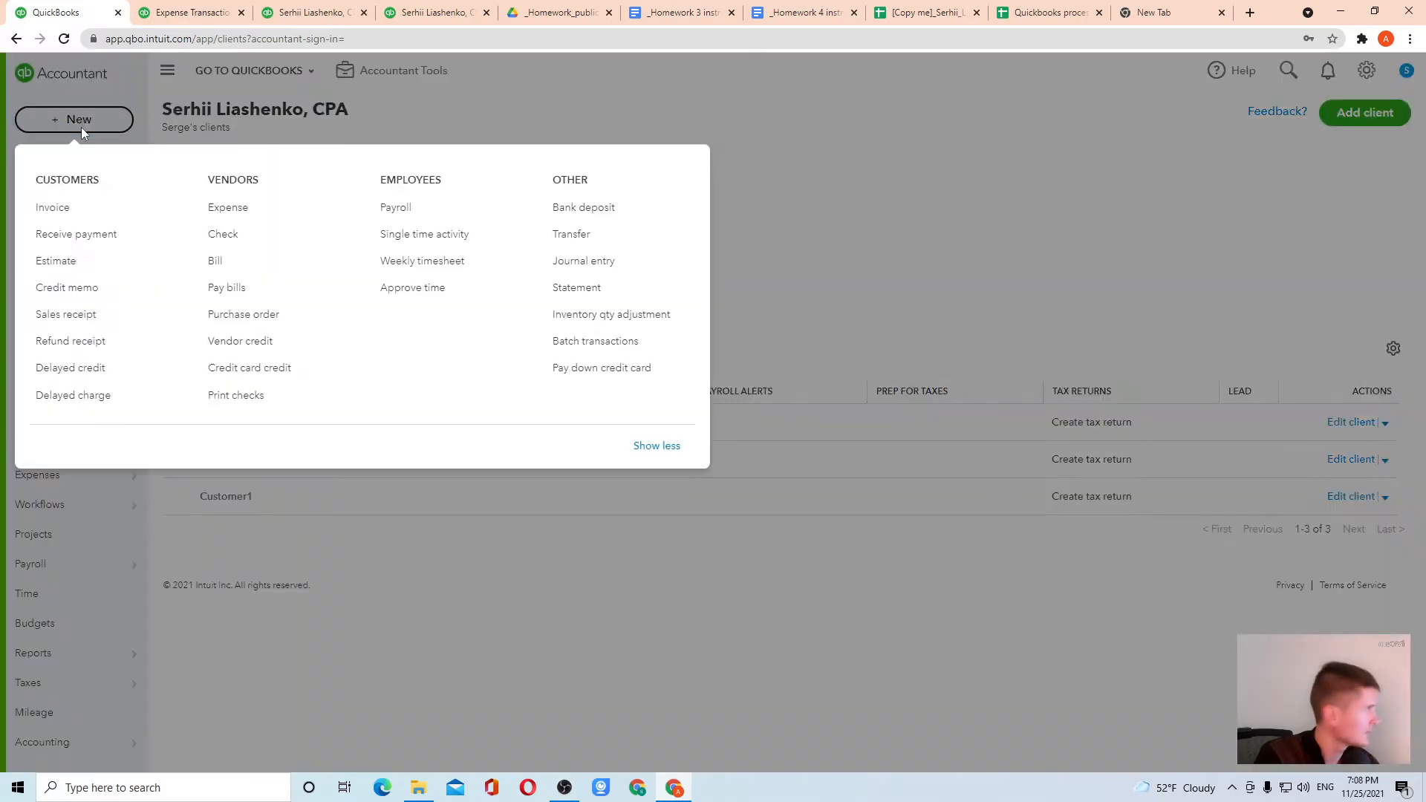
click(235, 214)
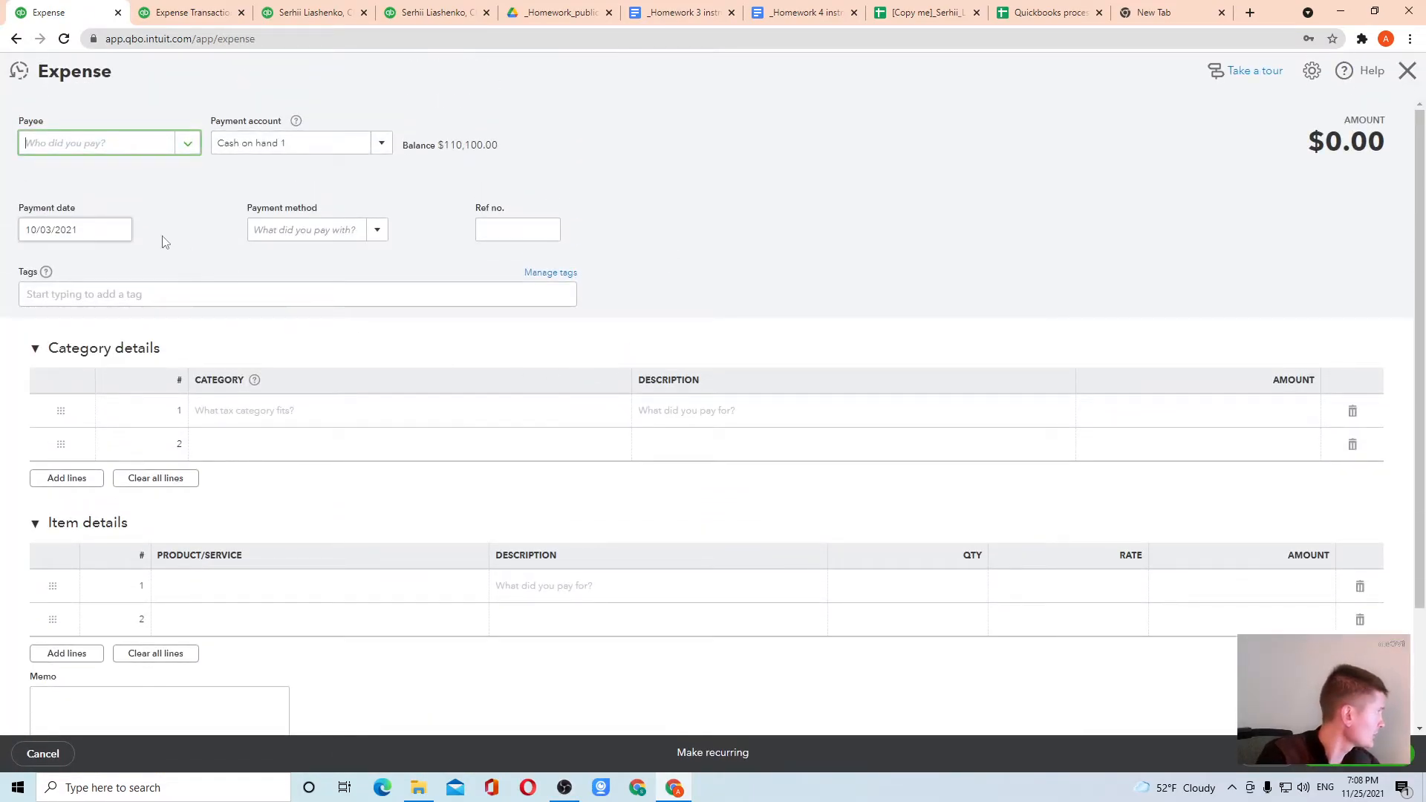
click(187, 150)
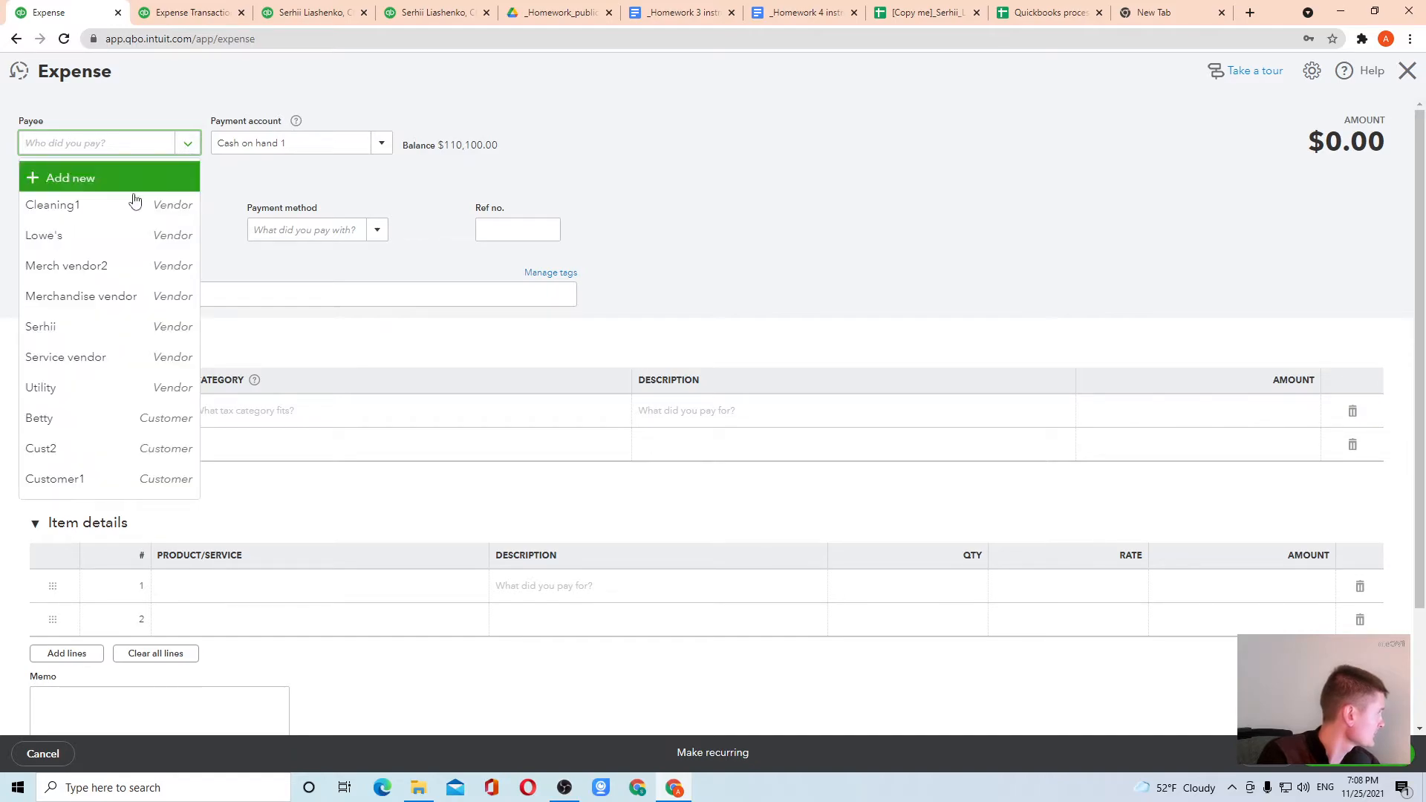
click(105, 235)
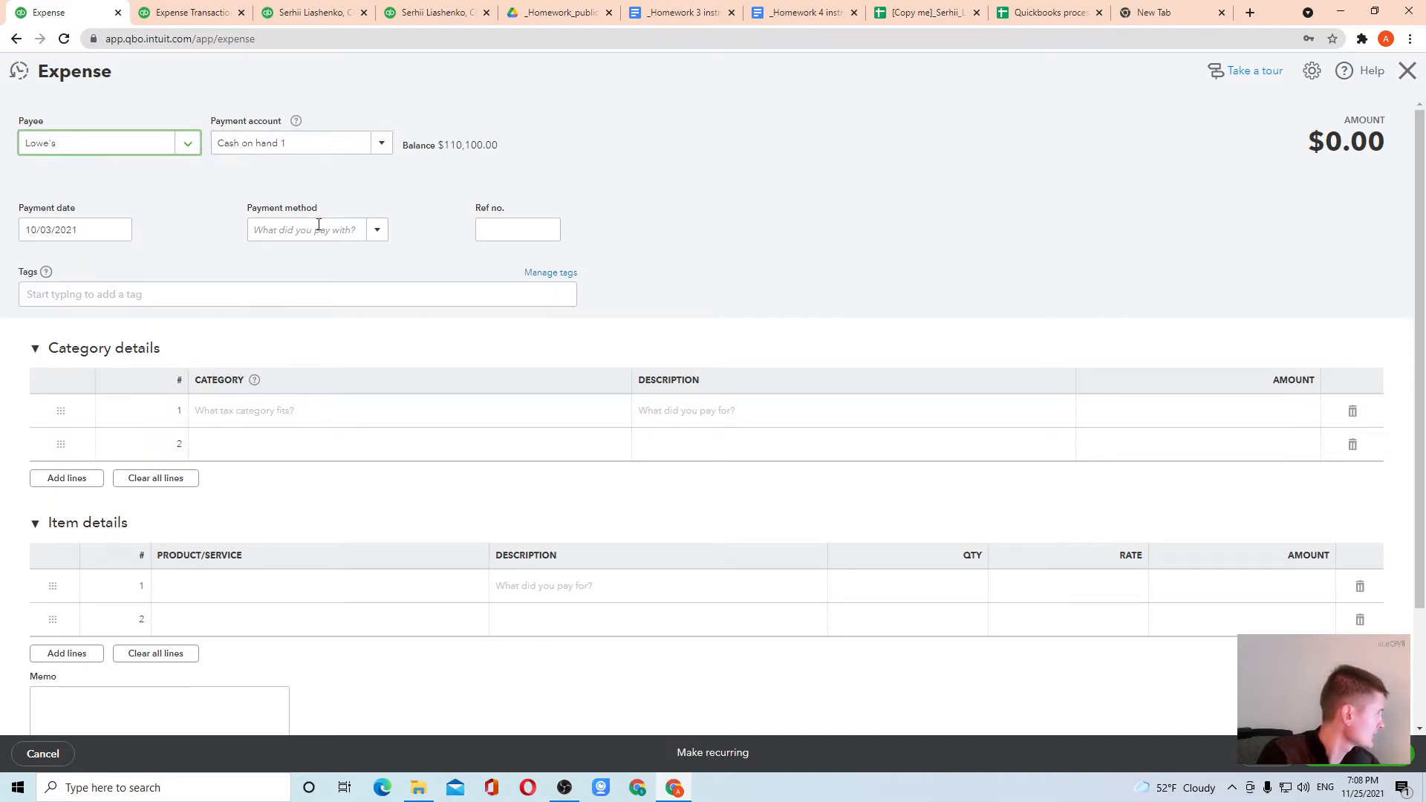
Fill the expense's first category line with Job Supplies and an amount of 100
click(260, 421)
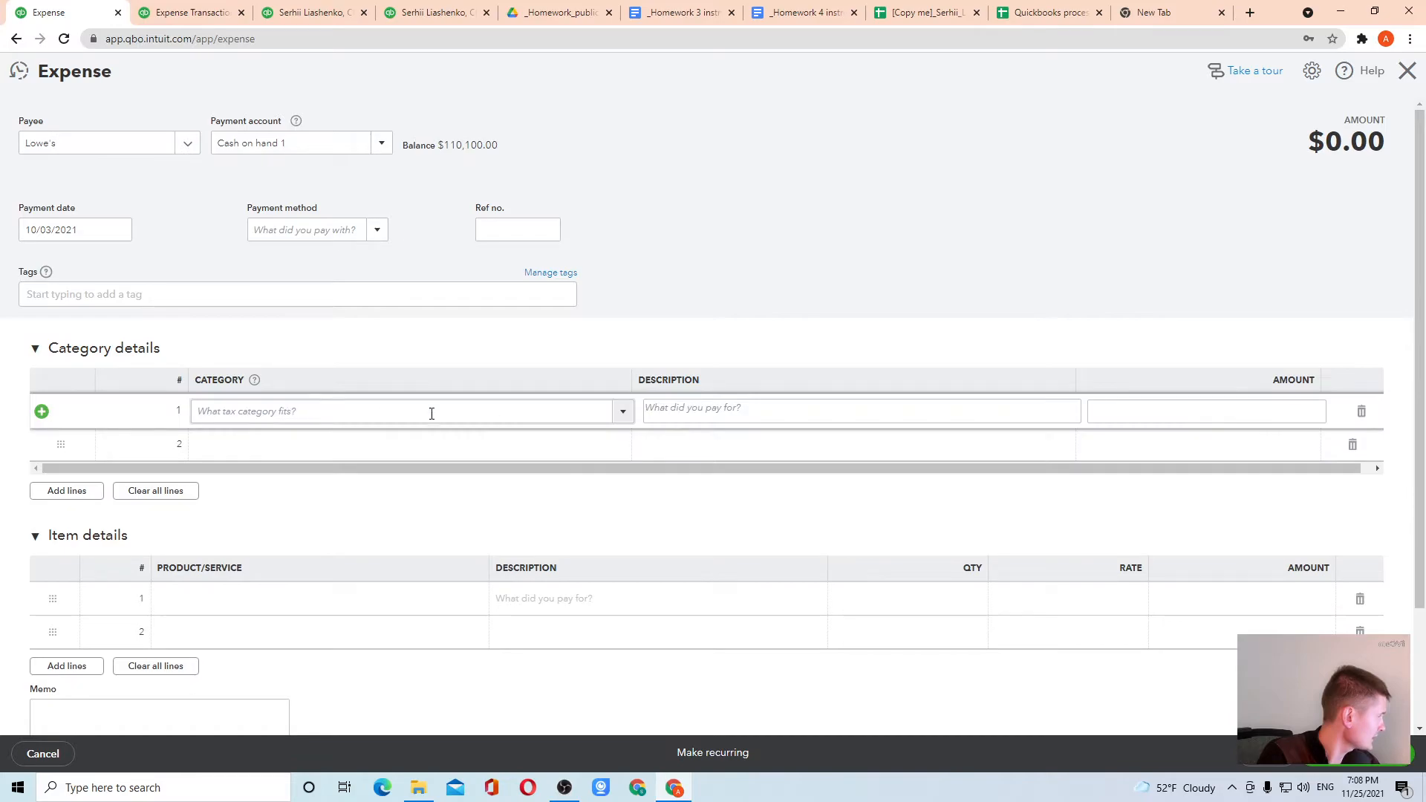
click(621, 412)
scroll(331, 575, down, 2)
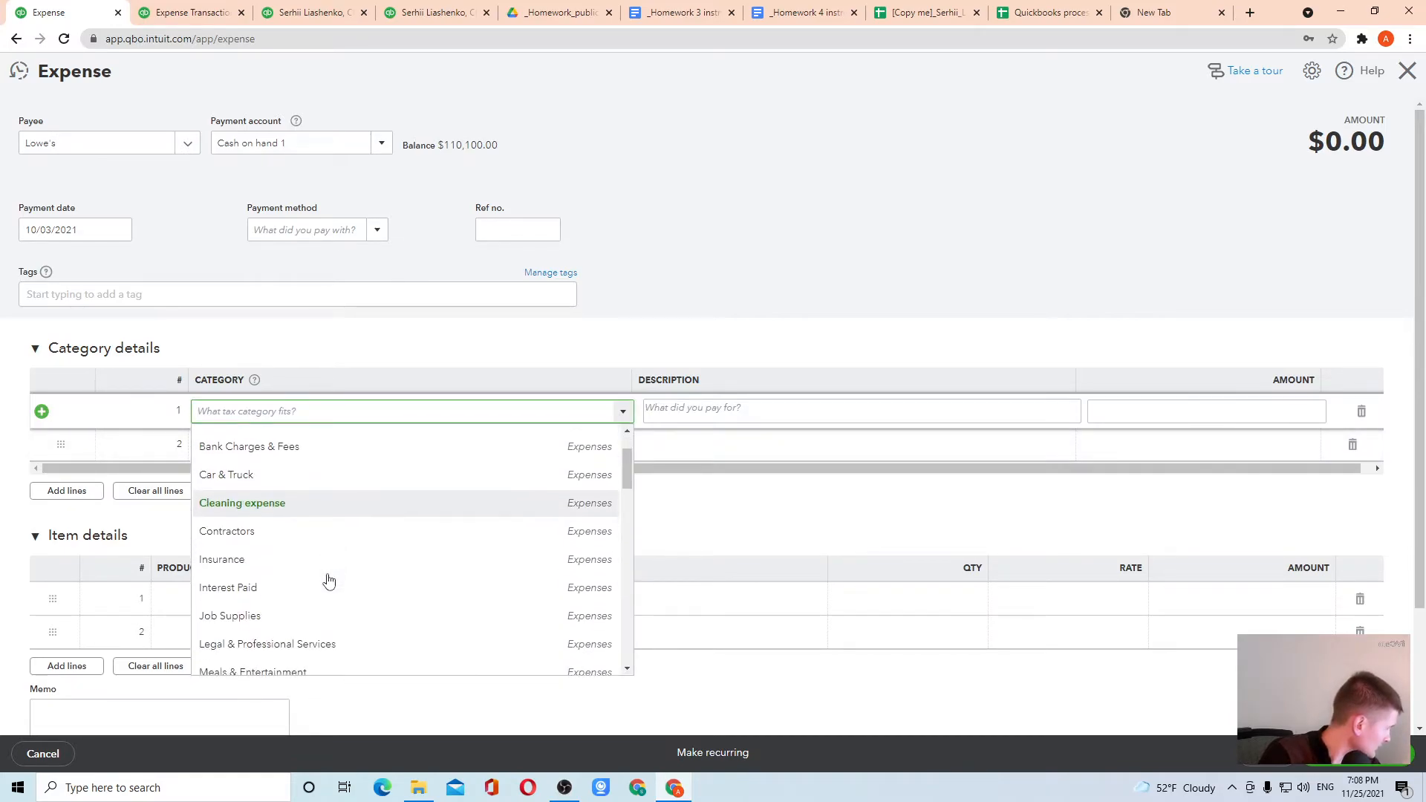
click(282, 555)
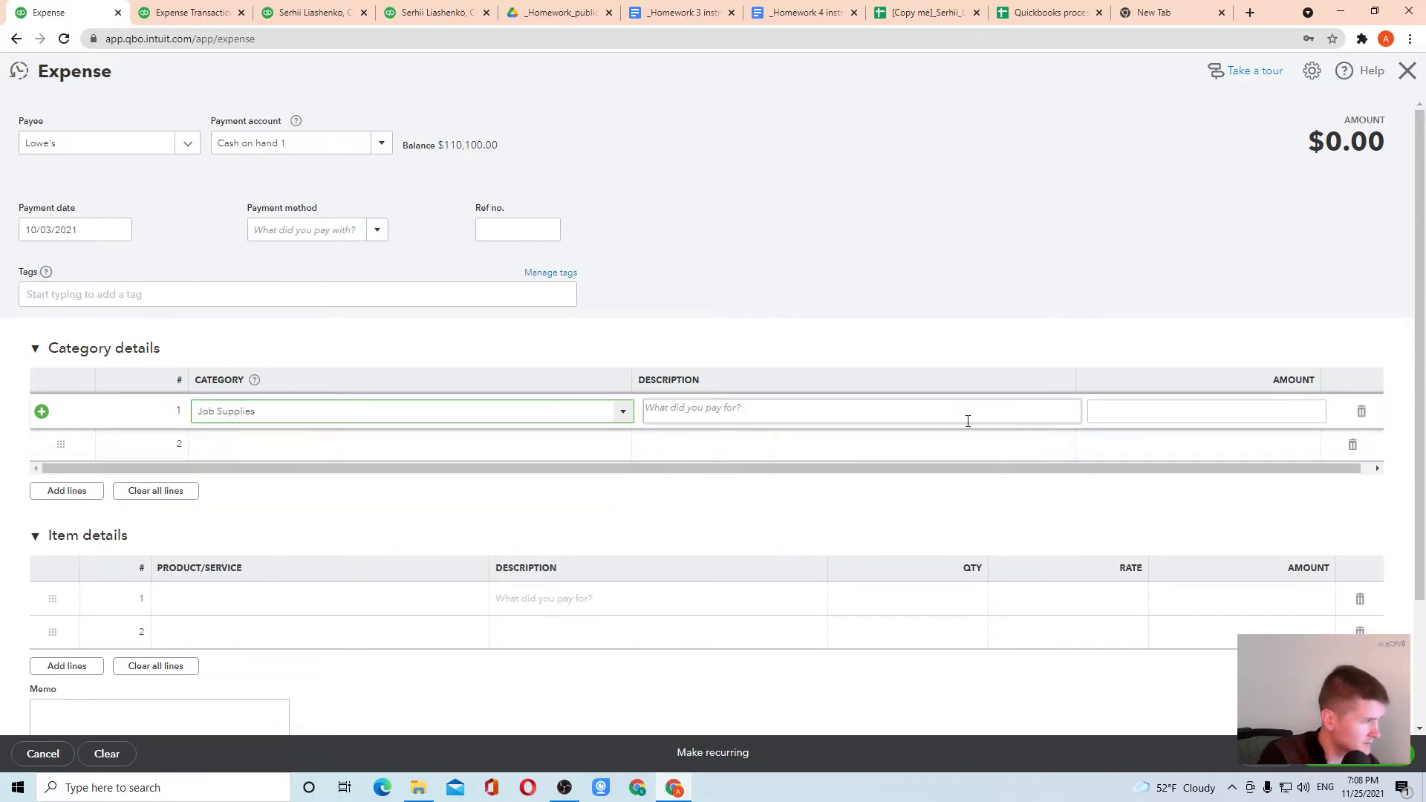
click(1189, 412)
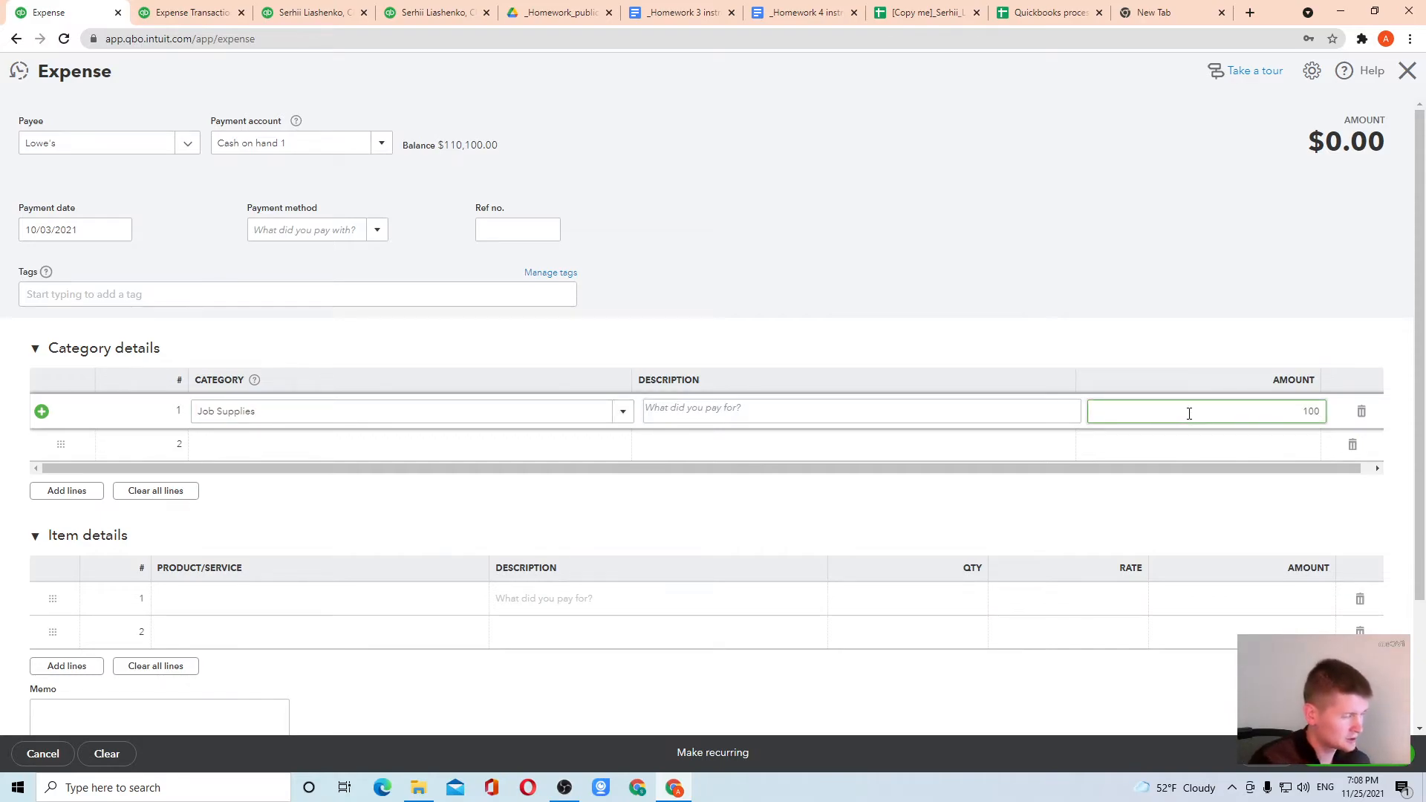
Save the 100 Job Supplies expense paid to Lowe's and close its form
click(1099, 321)
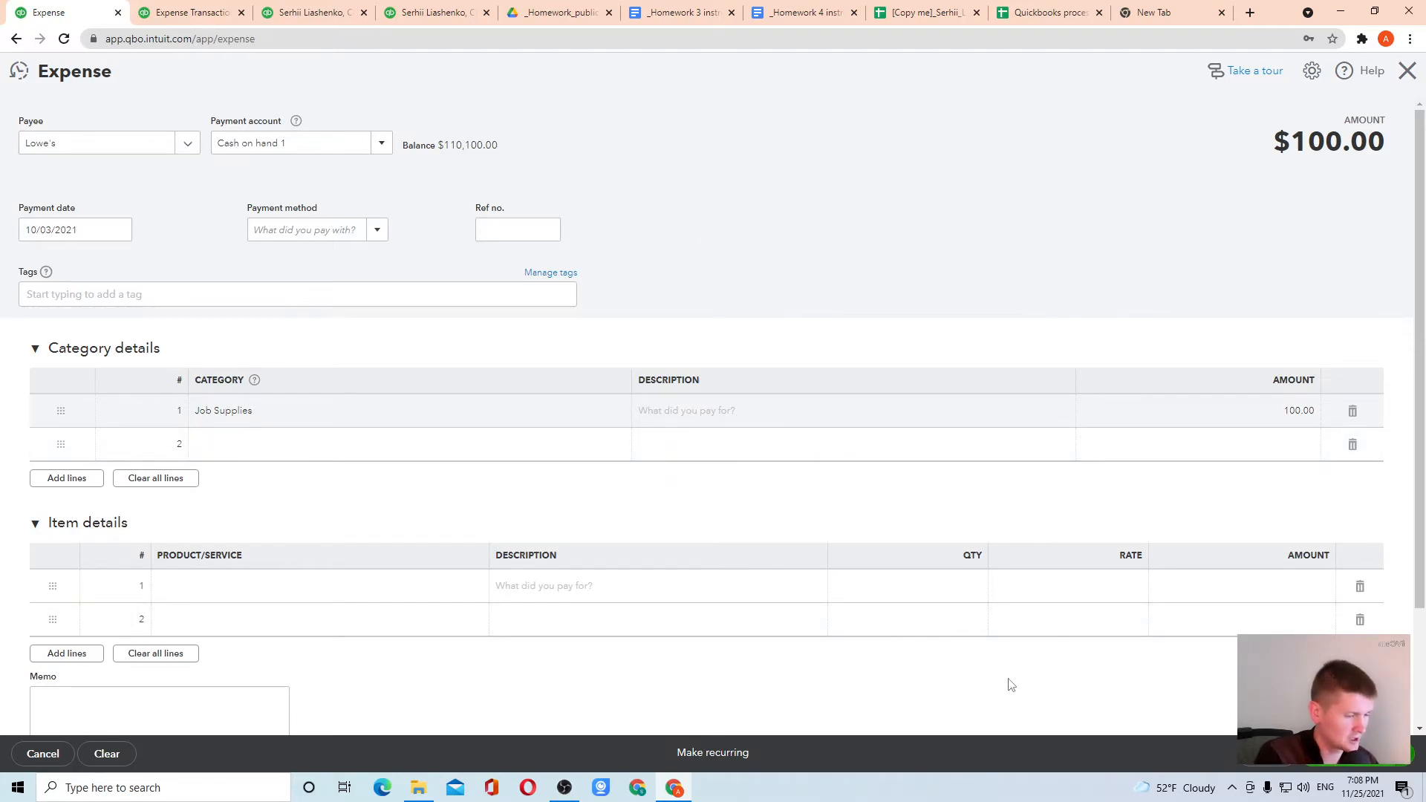
key(ctrl+alt+d)
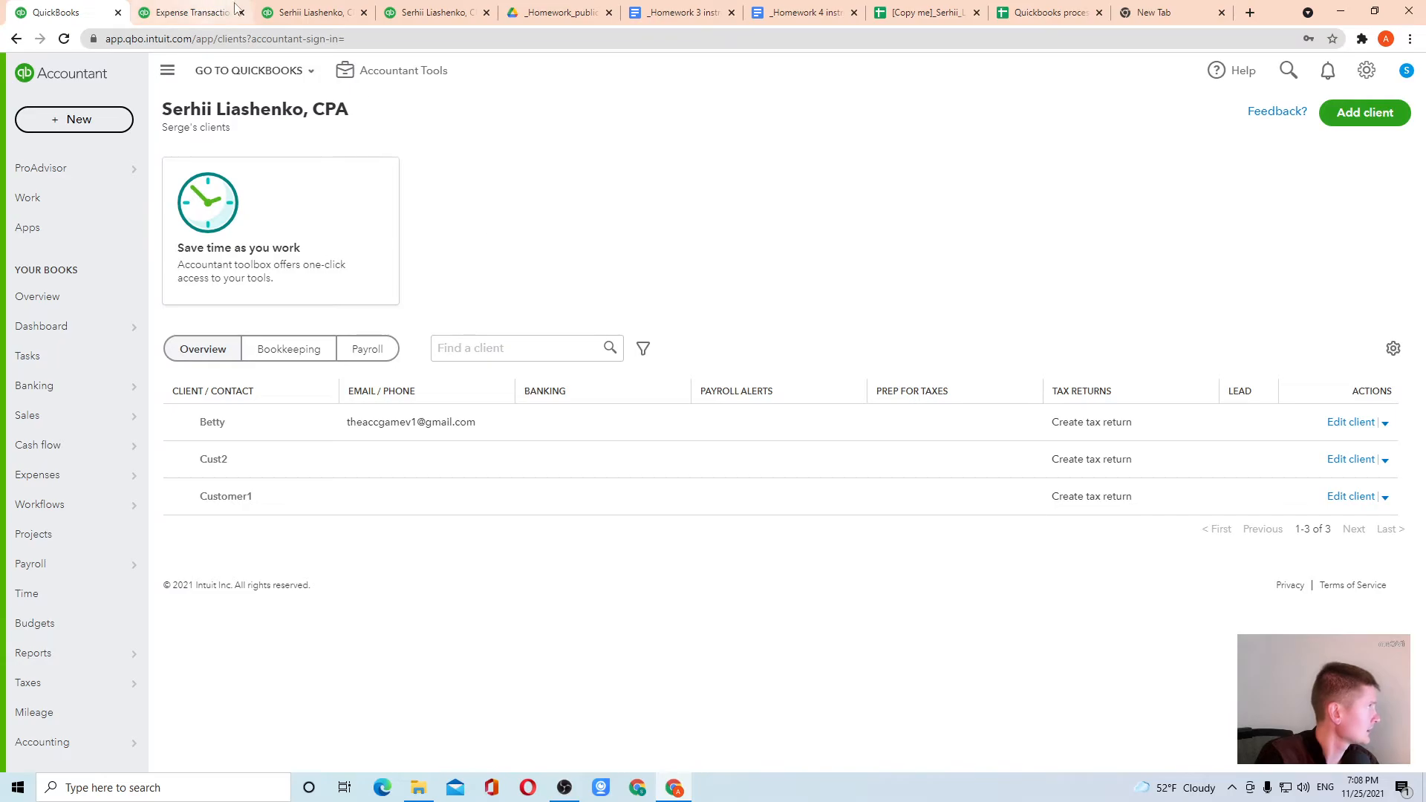
Check the transactions behind Job Supplies in the Profit and Loss report and behind Cash on hand 1 in the Balance Sheet
click(427, 16)
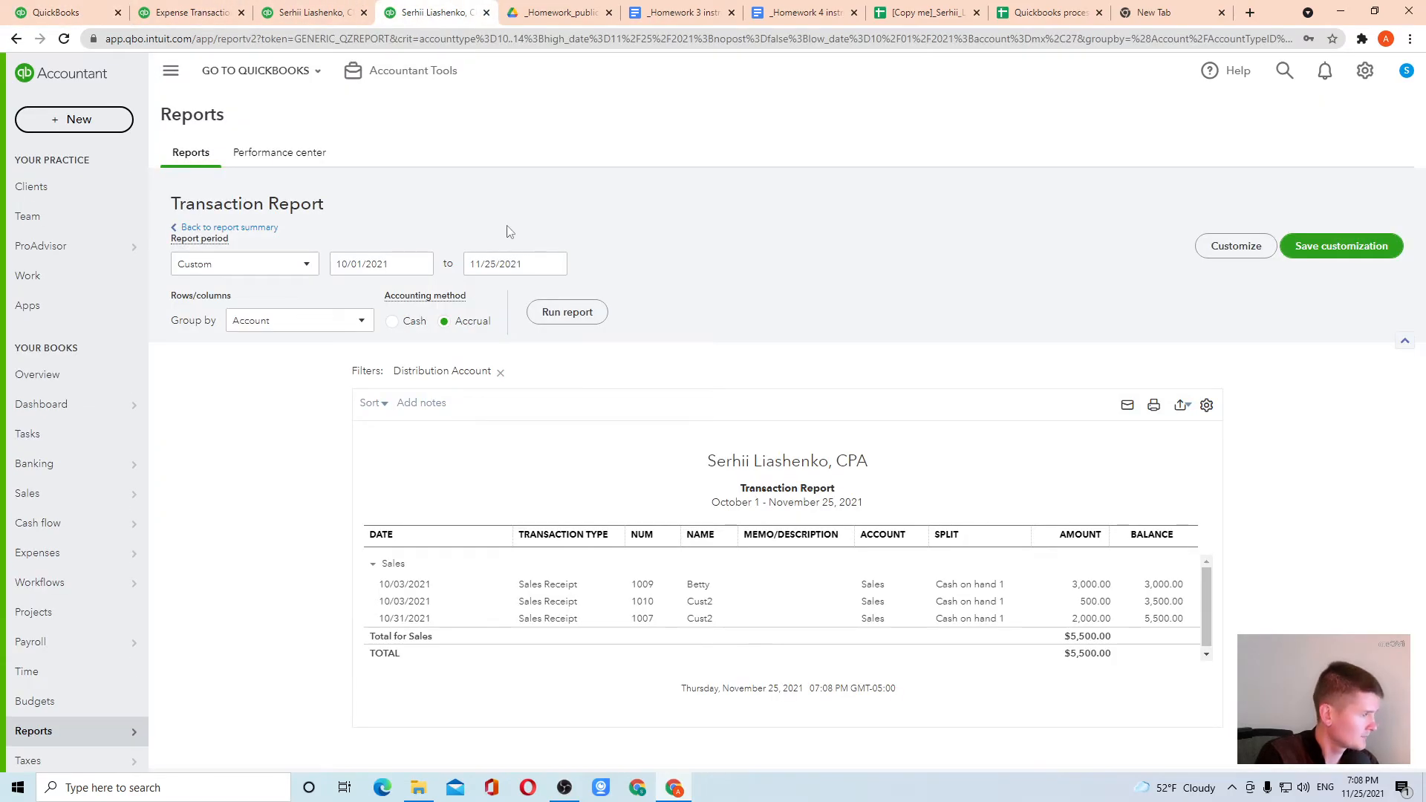
click(222, 227)
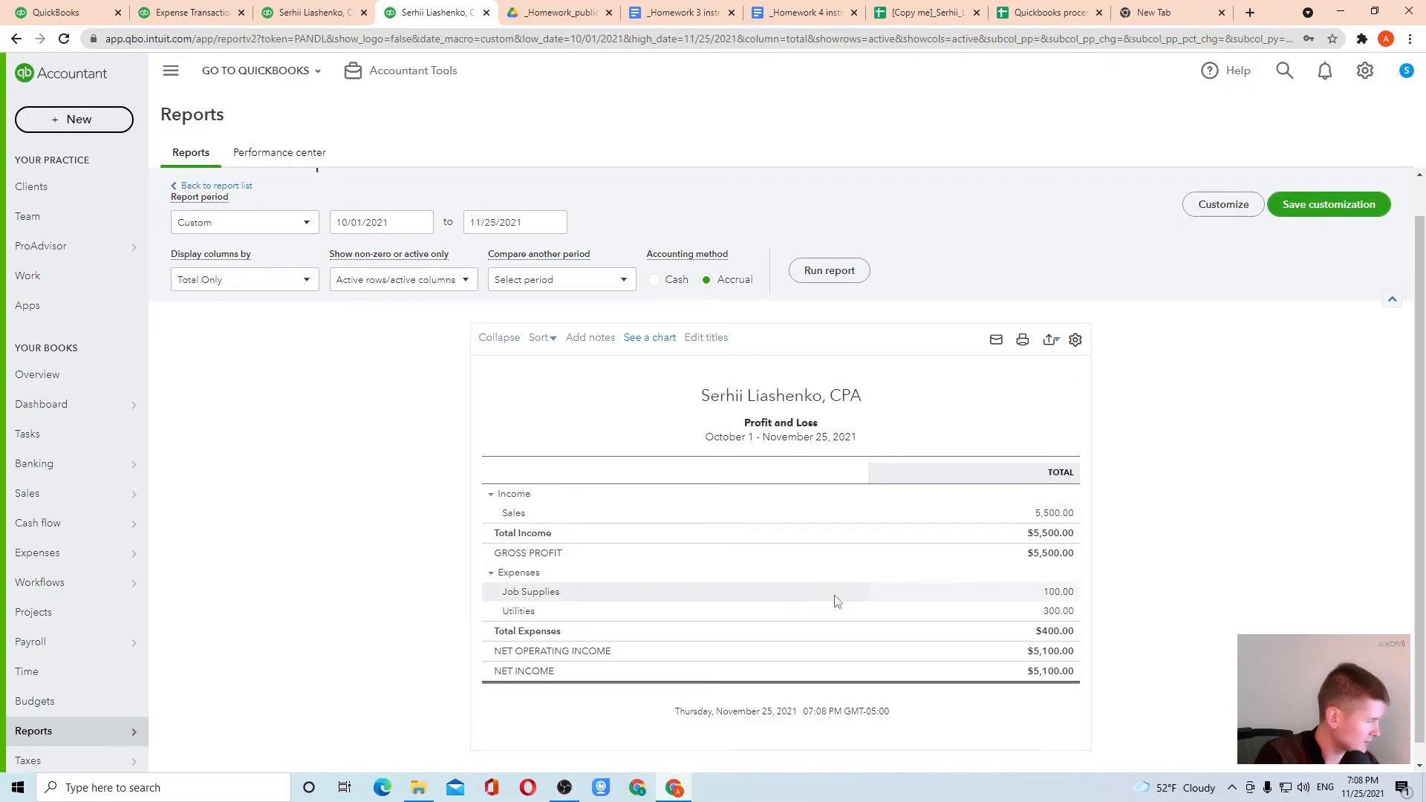
click(1059, 592)
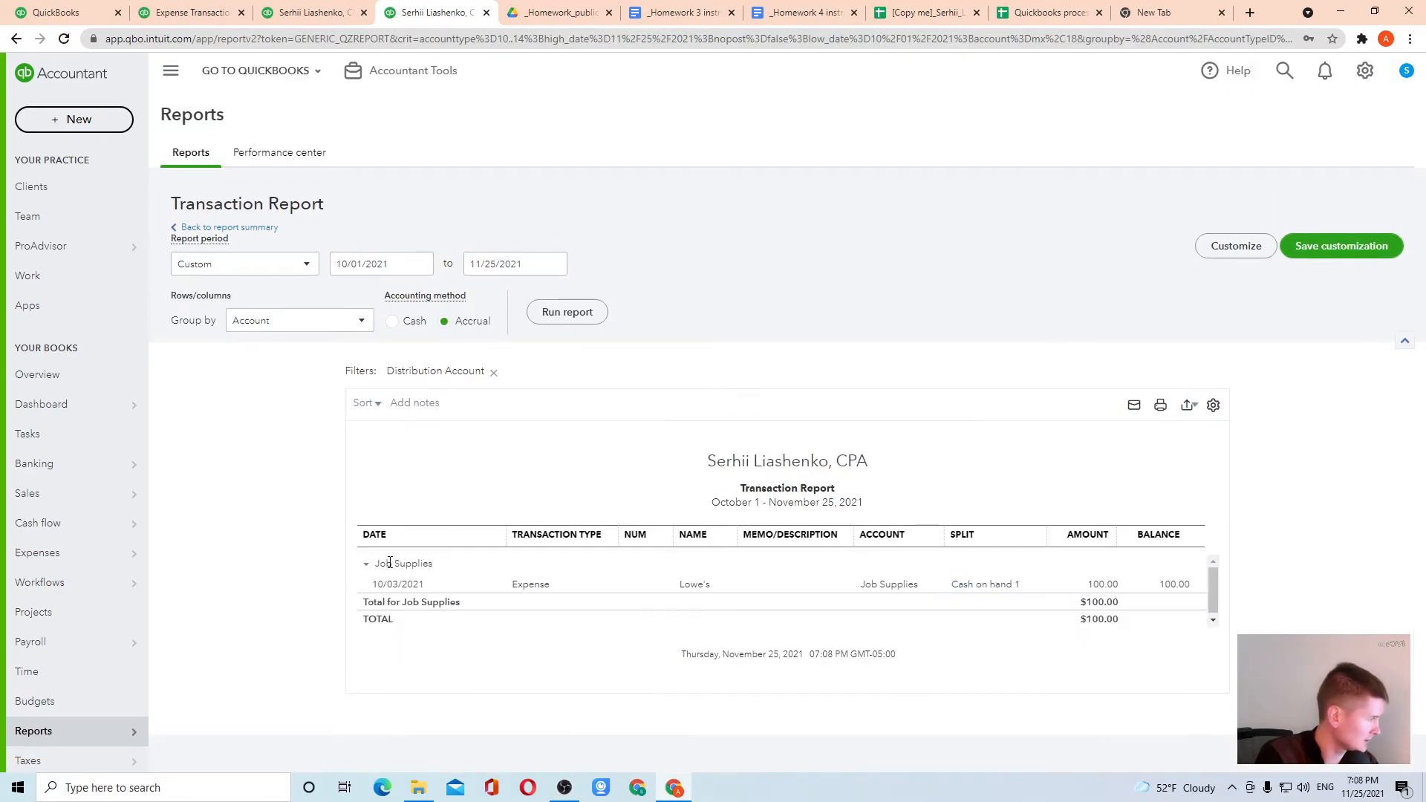
click(334, 11)
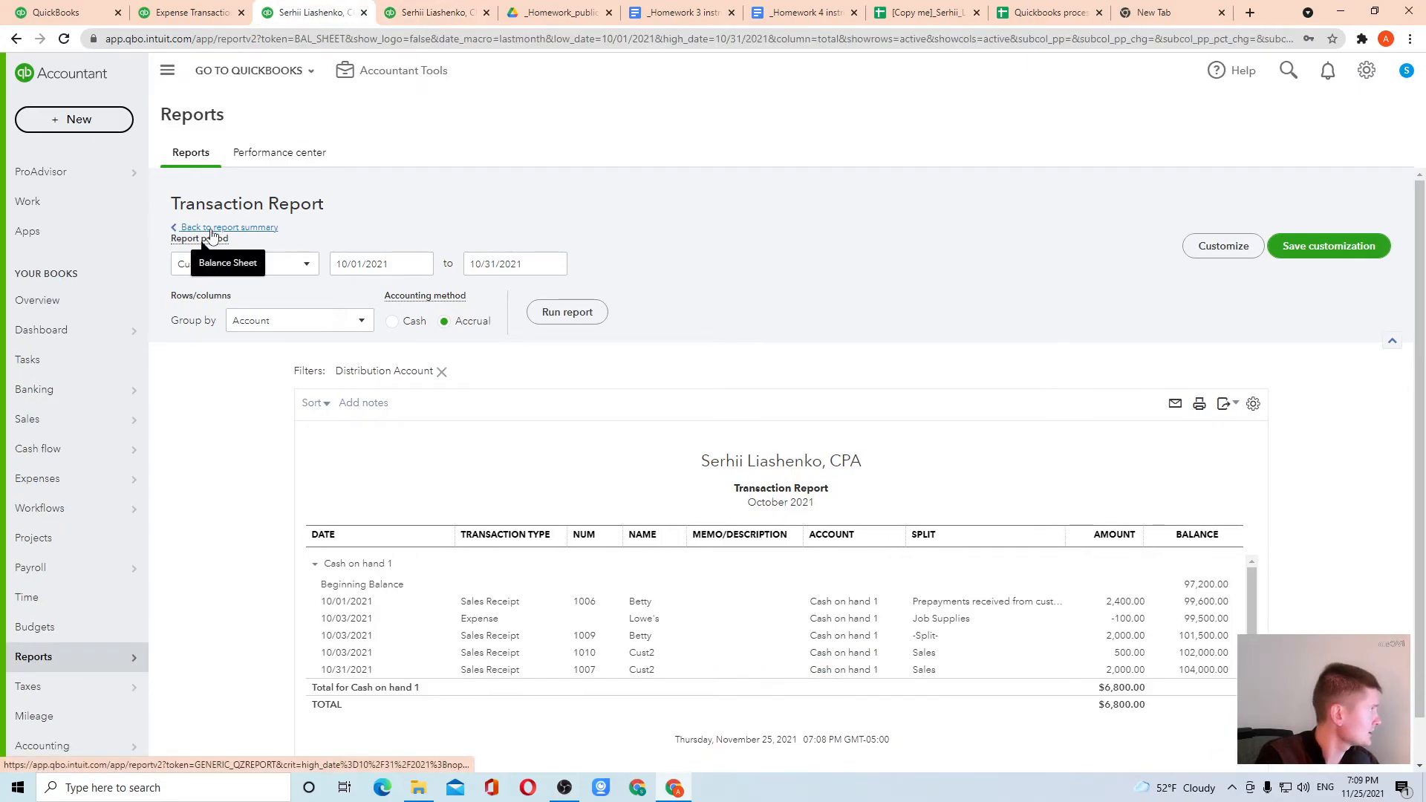
click(223, 227)
click(1034, 408)
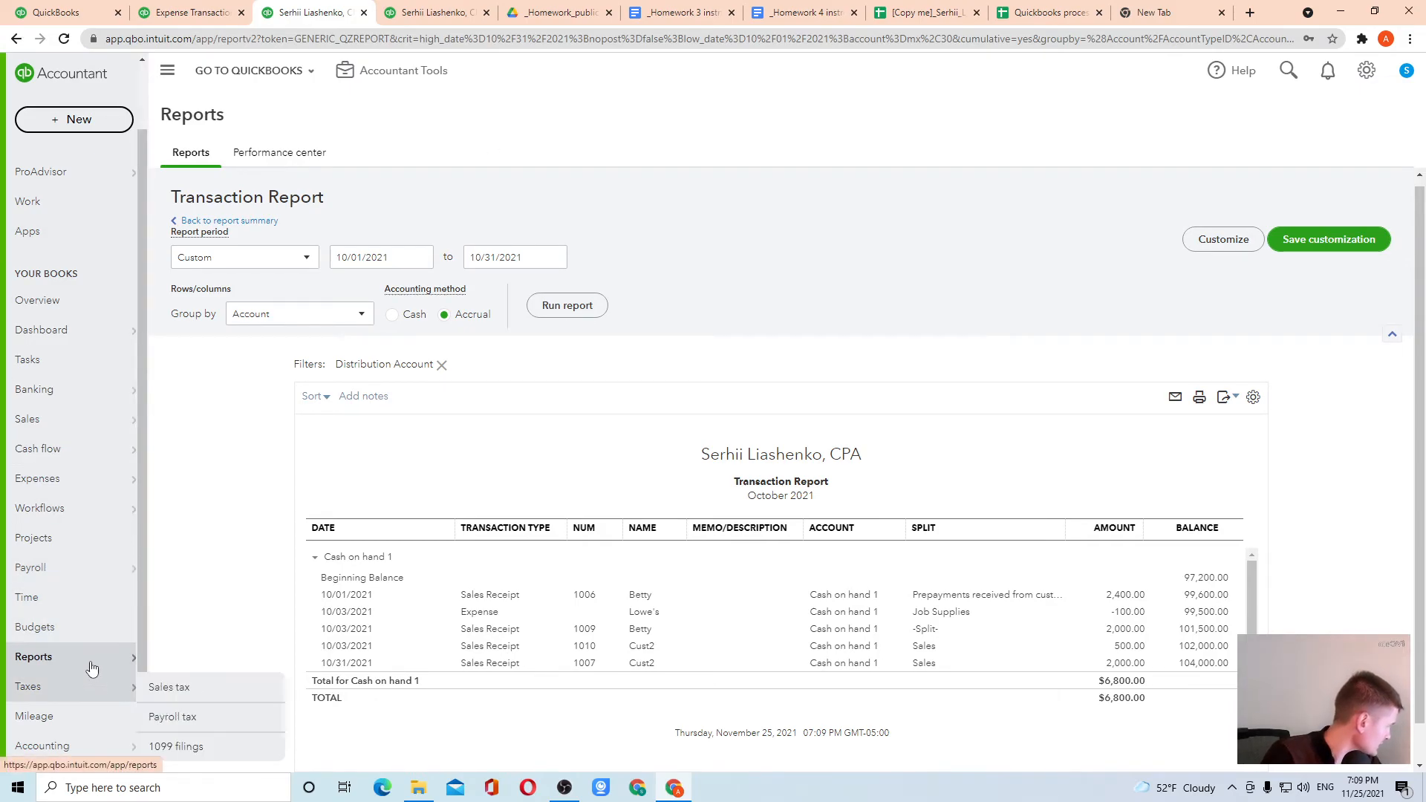
Delete the October 3 sales receipt for $500 to Cust2 from the sales transactions
mouse_move(91, 660)
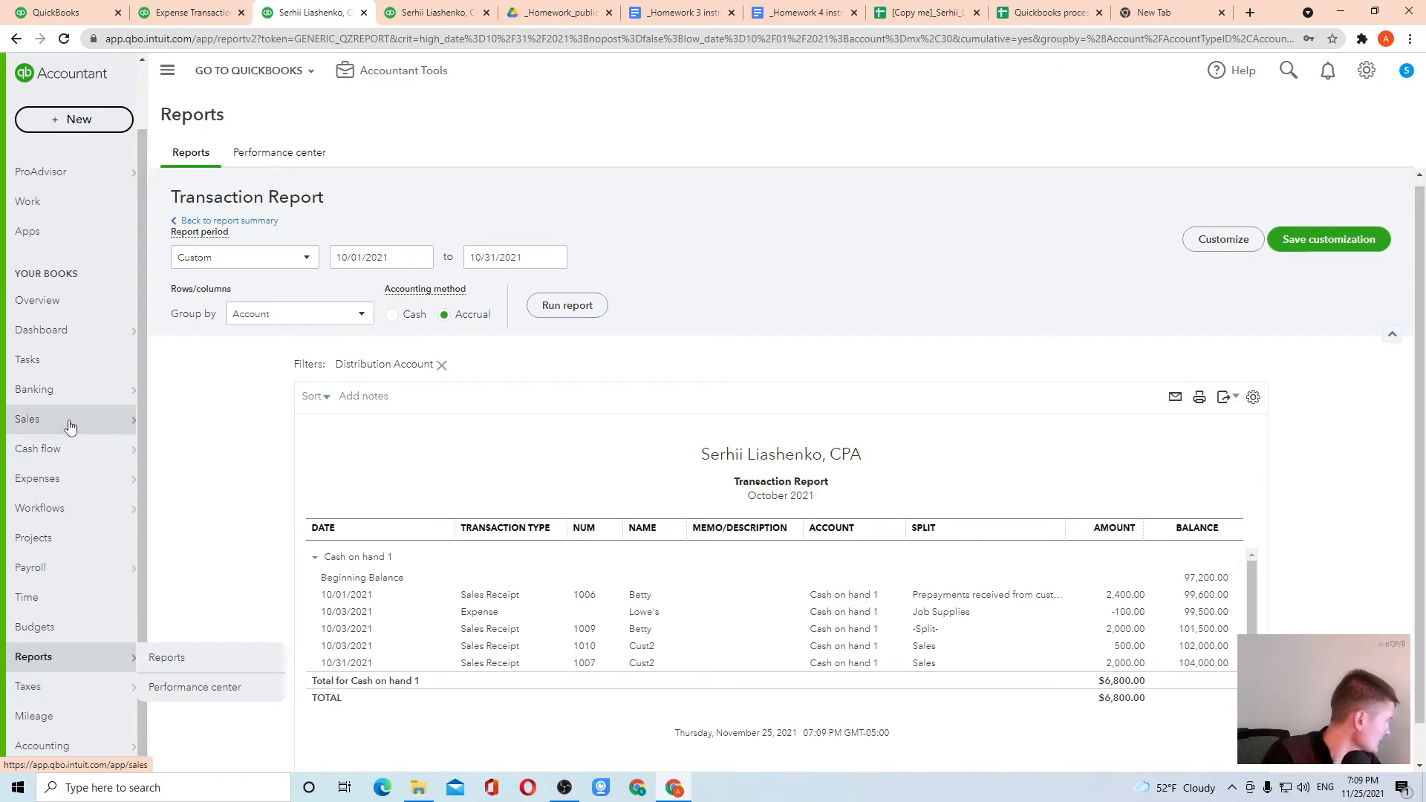
mouse_move(89, 419)
click(182, 451)
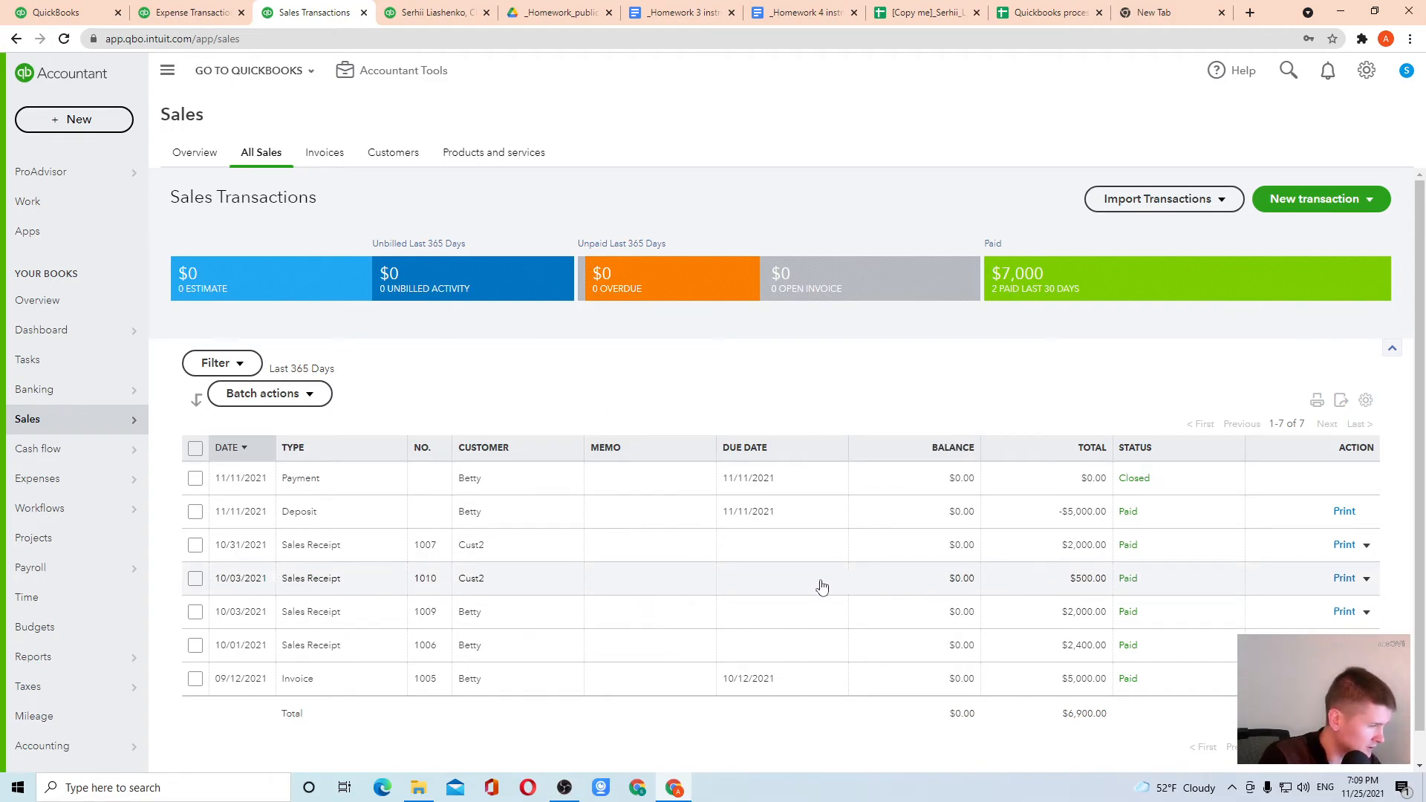
click(1367, 579)
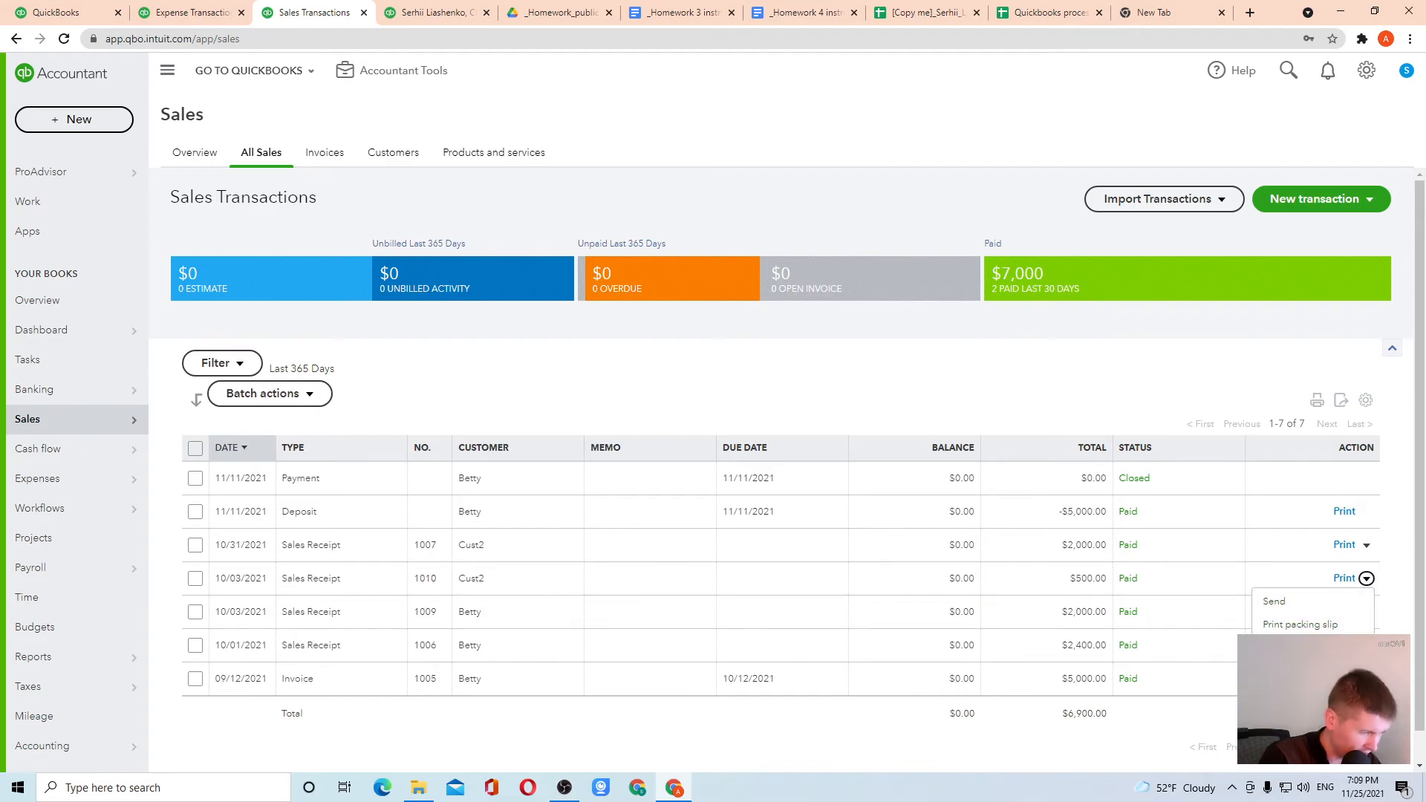
click(1277, 694)
click(817, 453)
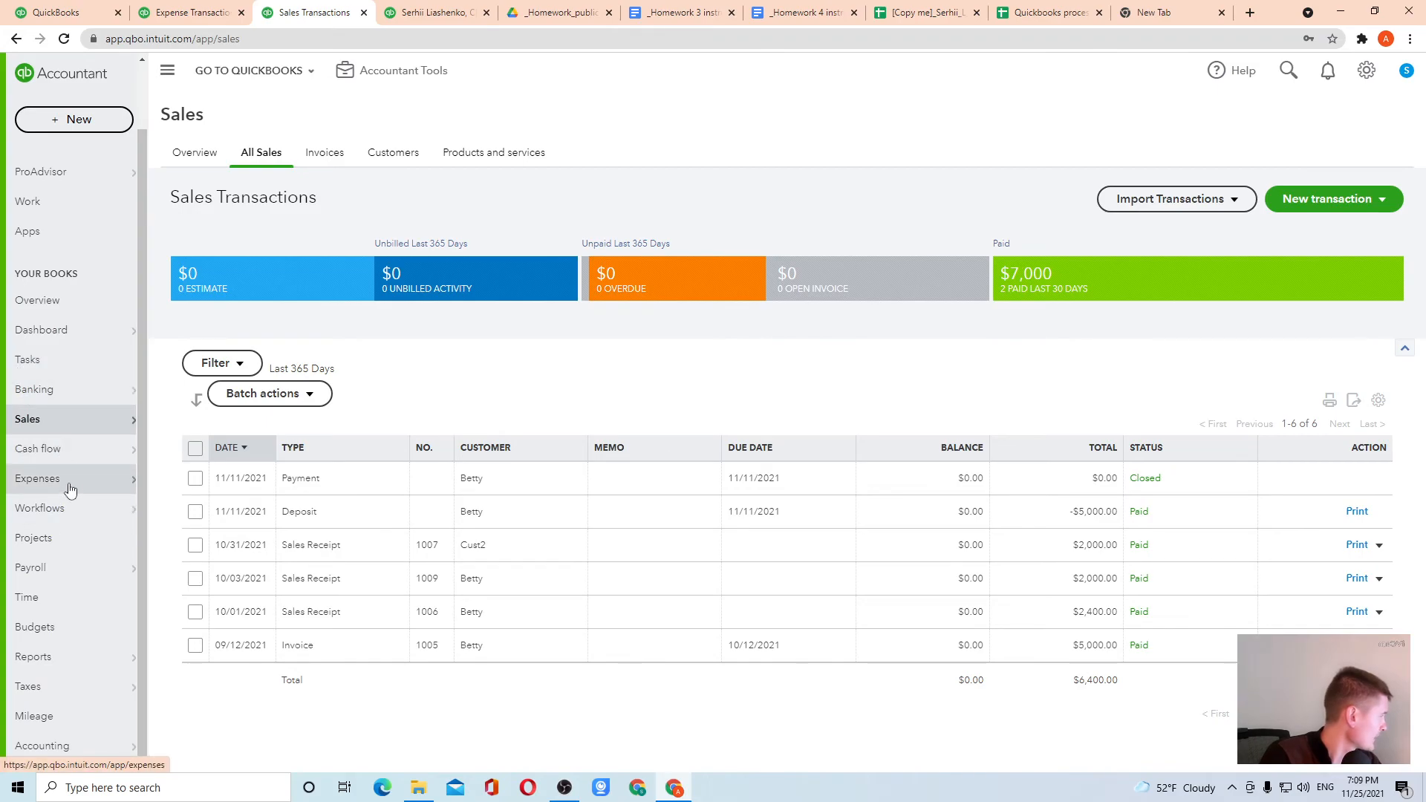
Delete the October 3 Lowe's expense of $100 for Job Supplies from the expense transactions
mouse_move(70, 481)
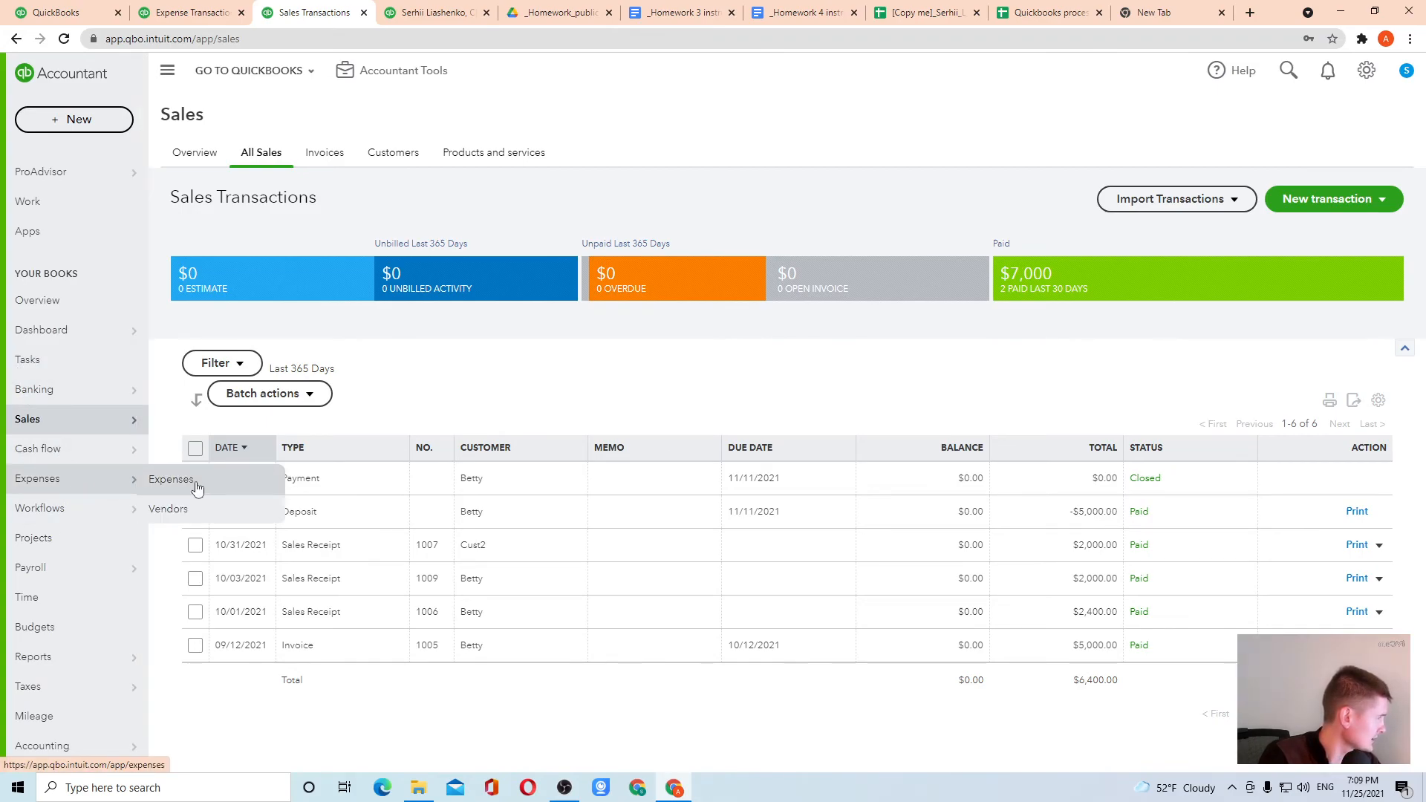
click(171, 480)
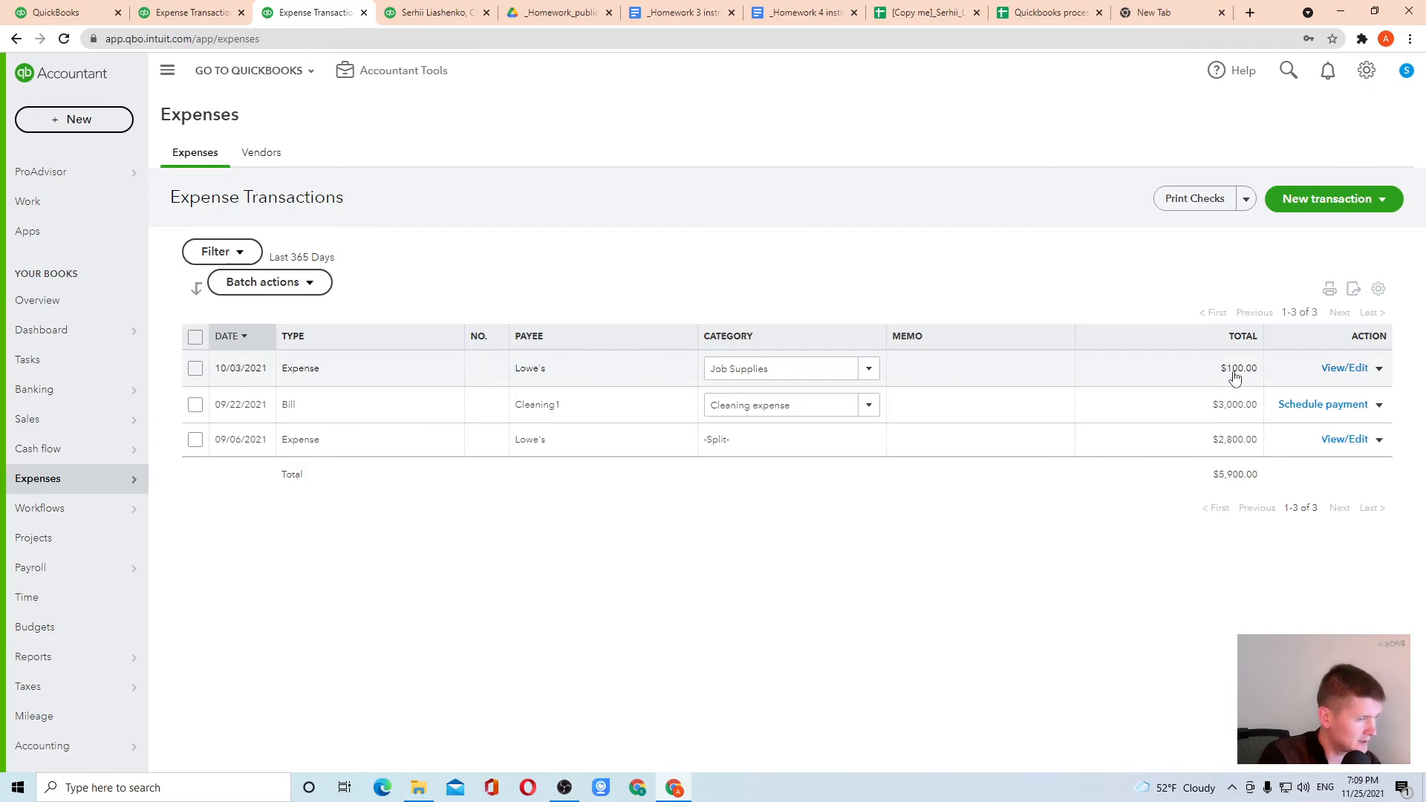
click(1383, 369)
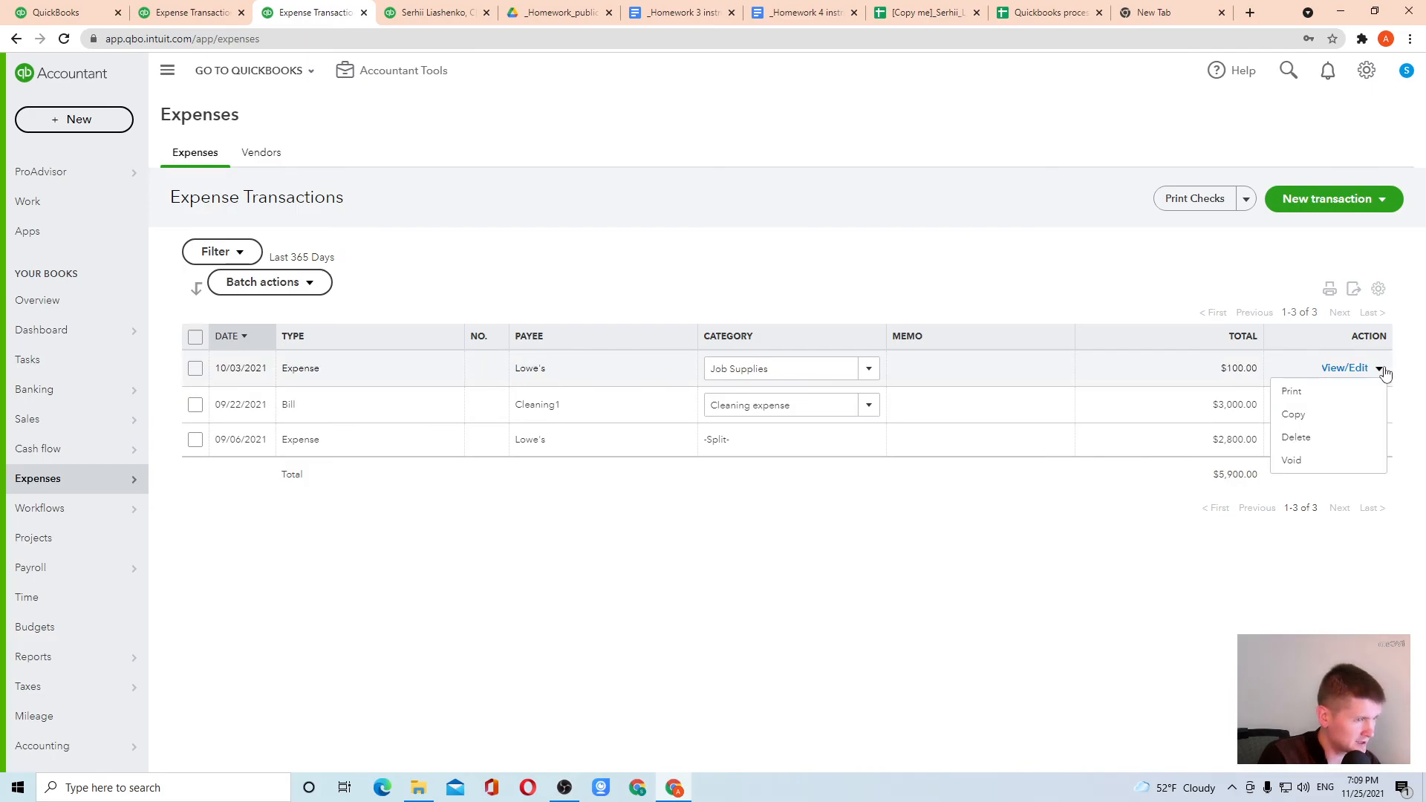
click(1306, 439)
click(821, 451)
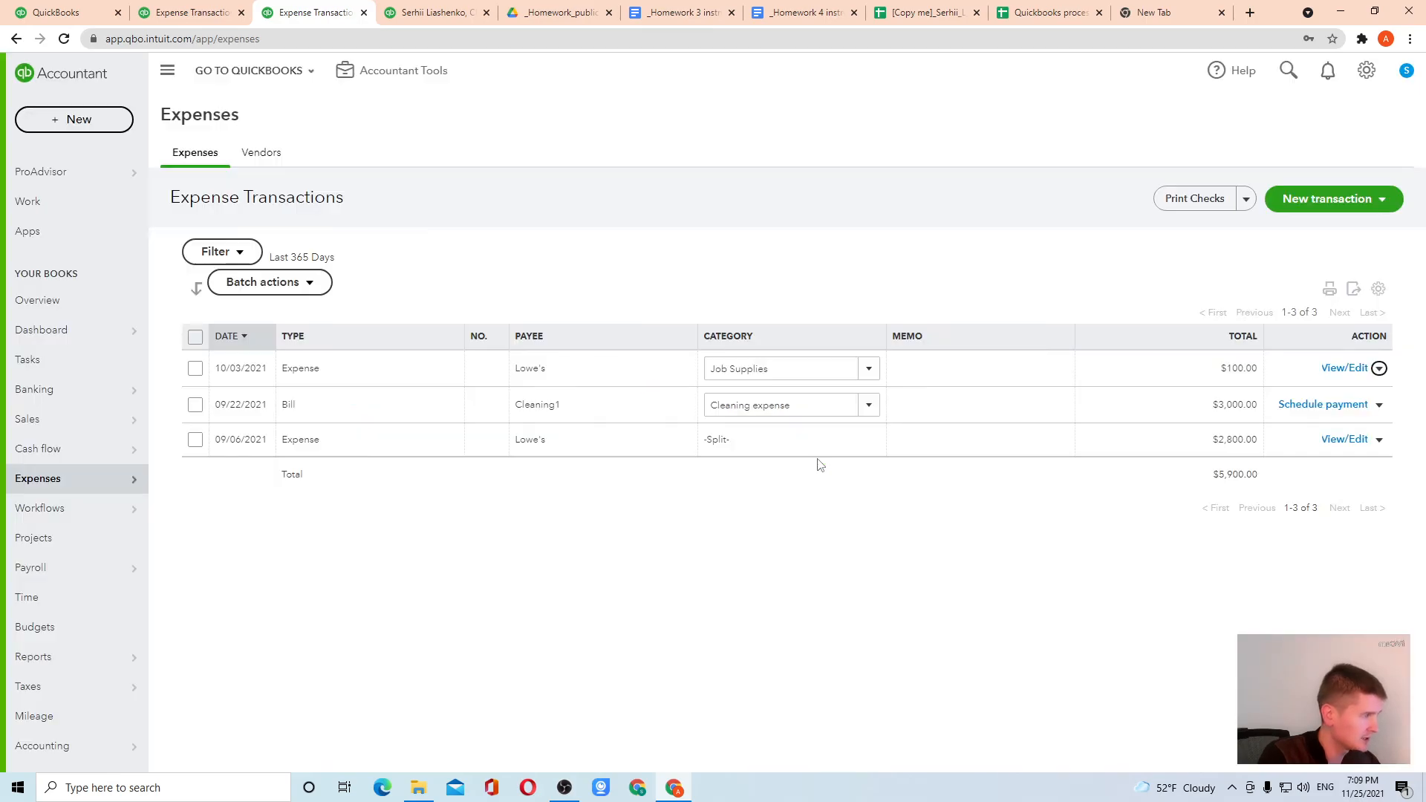